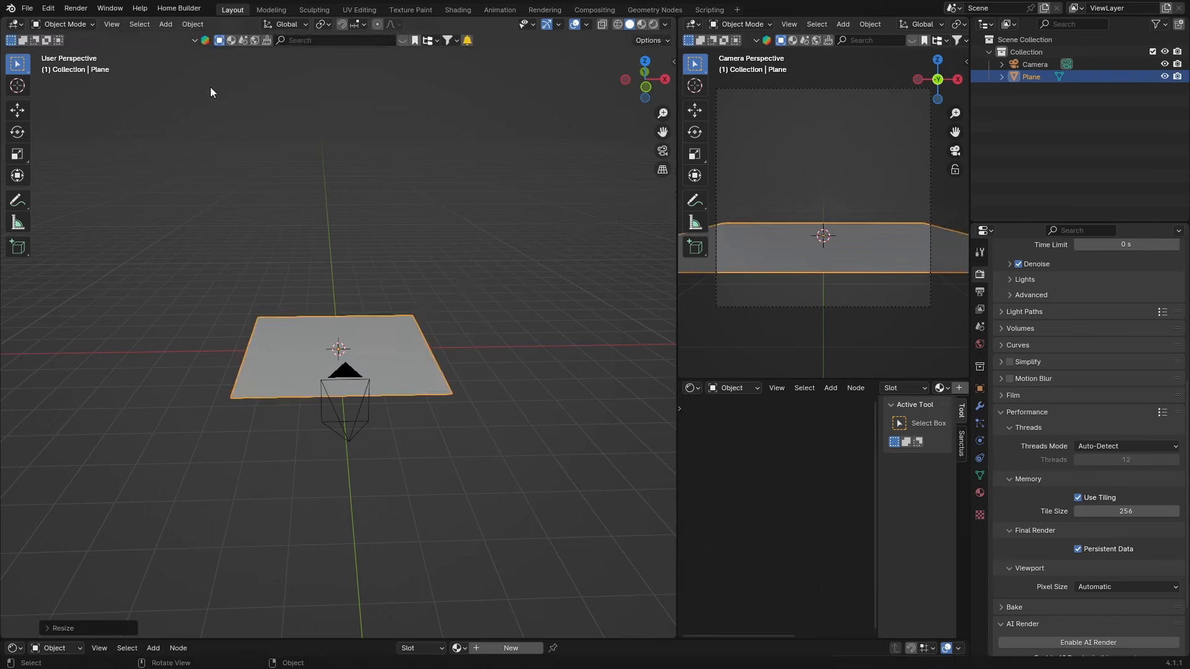
- Move the plane straight up along the Z axis until it sits above the camera's frame
left_click(665, 79)
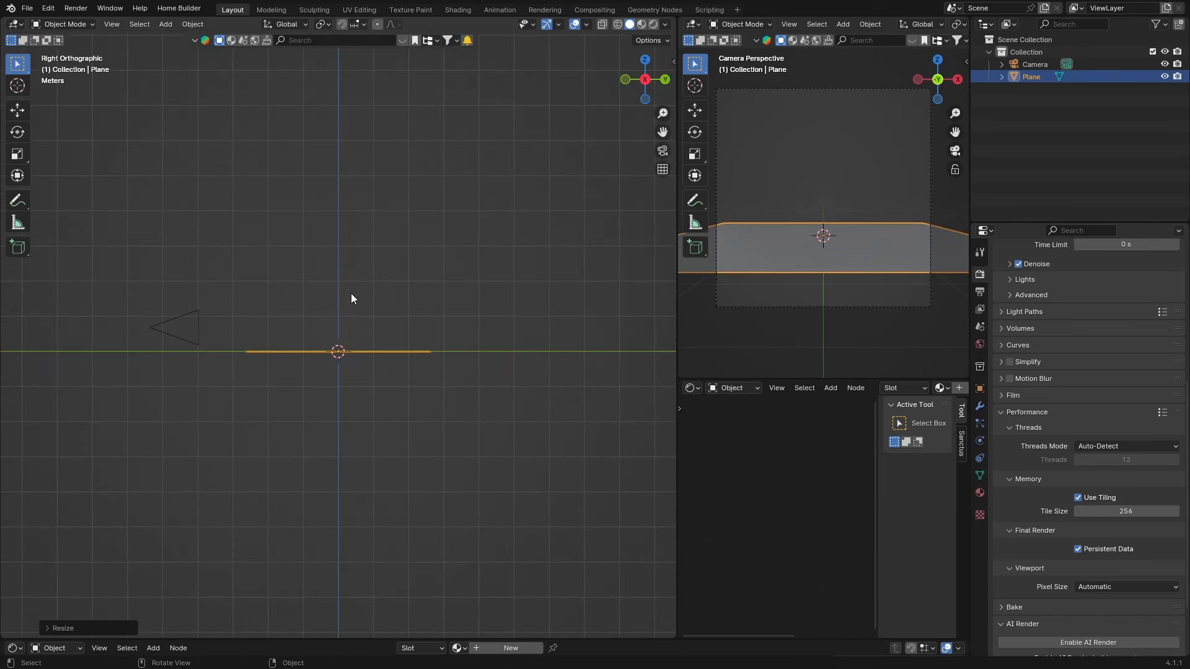
key("g")
key("z")
left_click(347, 128)
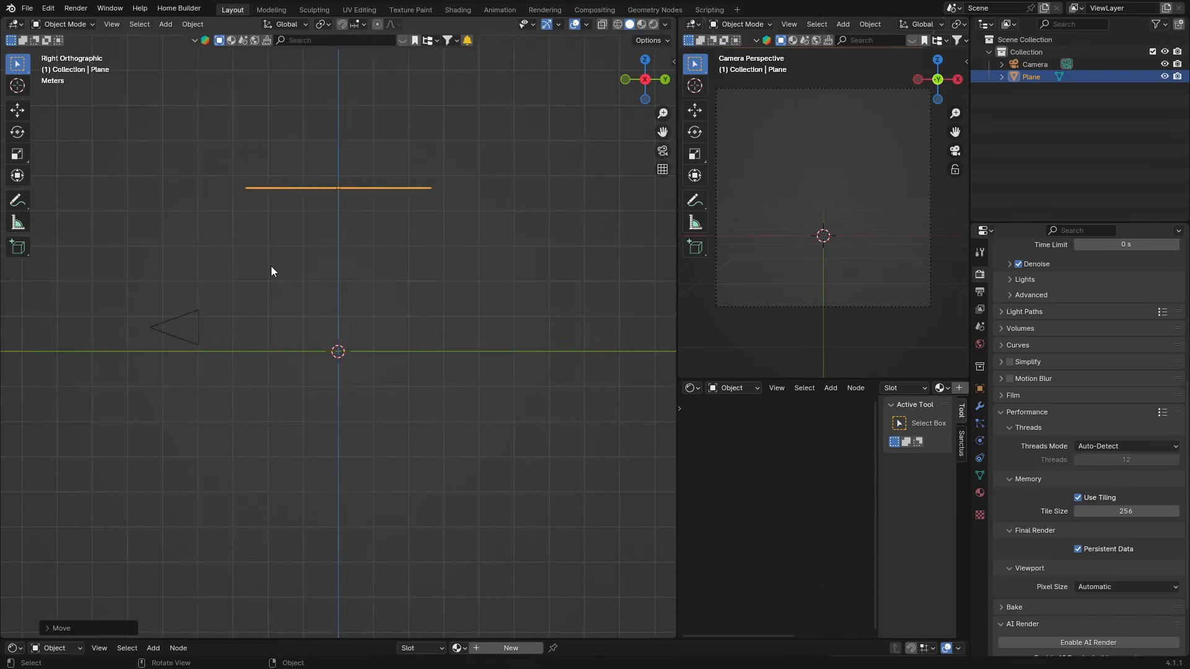
middle_click_drag(271, 268, 386, 301)
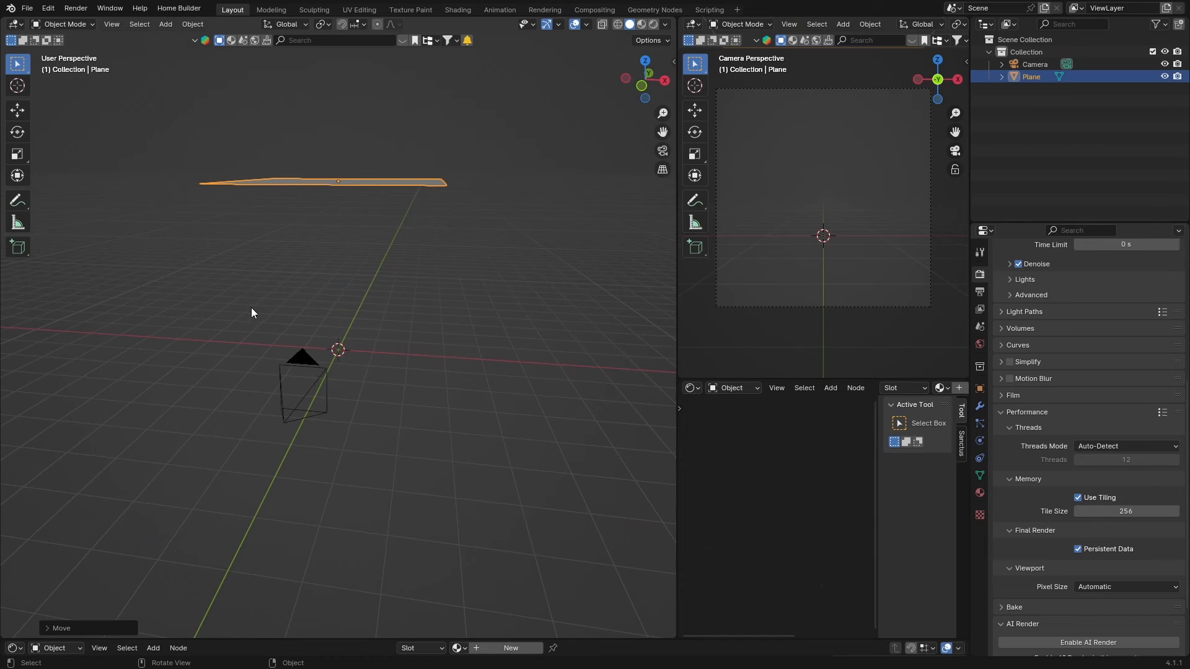
middle_click_drag(233, 360, 277, 303)
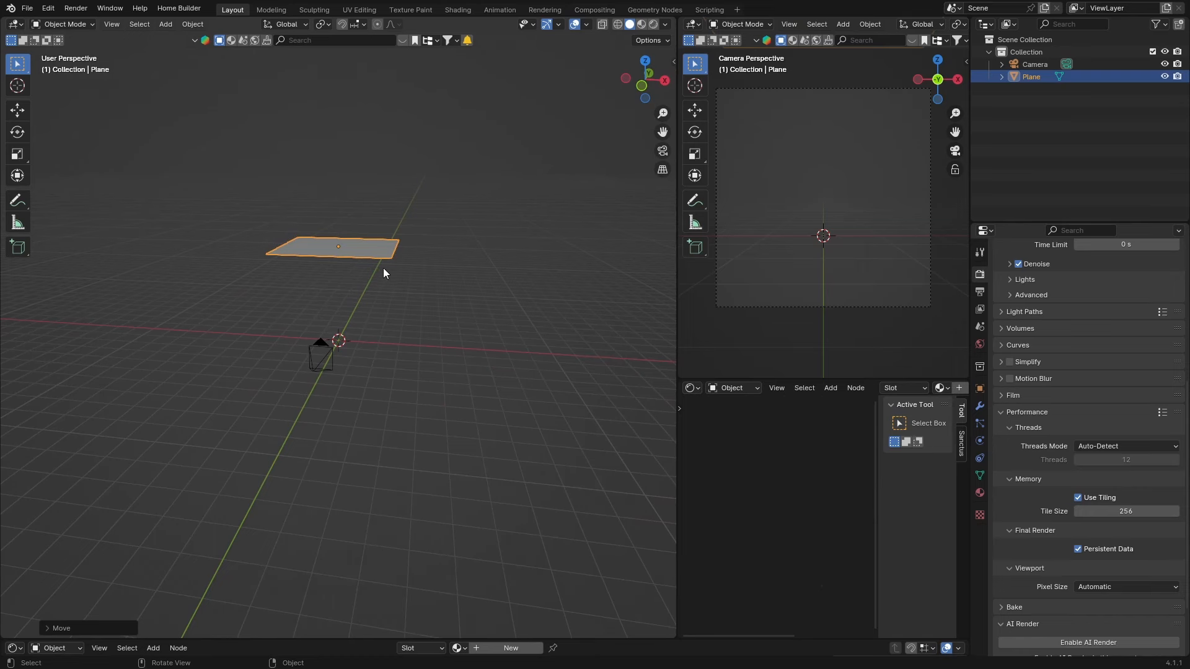
mouse_move(336, 335)
middle_mouse_down()
mouse_move(355, 314)
mouse_move(322, 323)
middle_mouse_up()
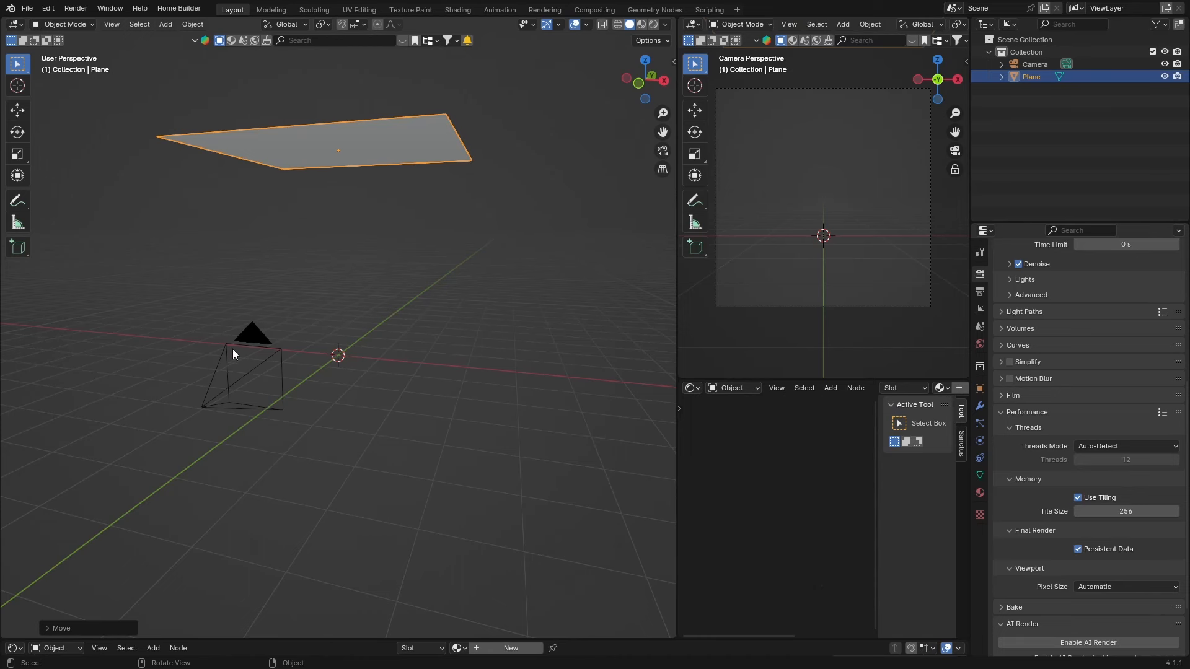
left_click(663, 151)
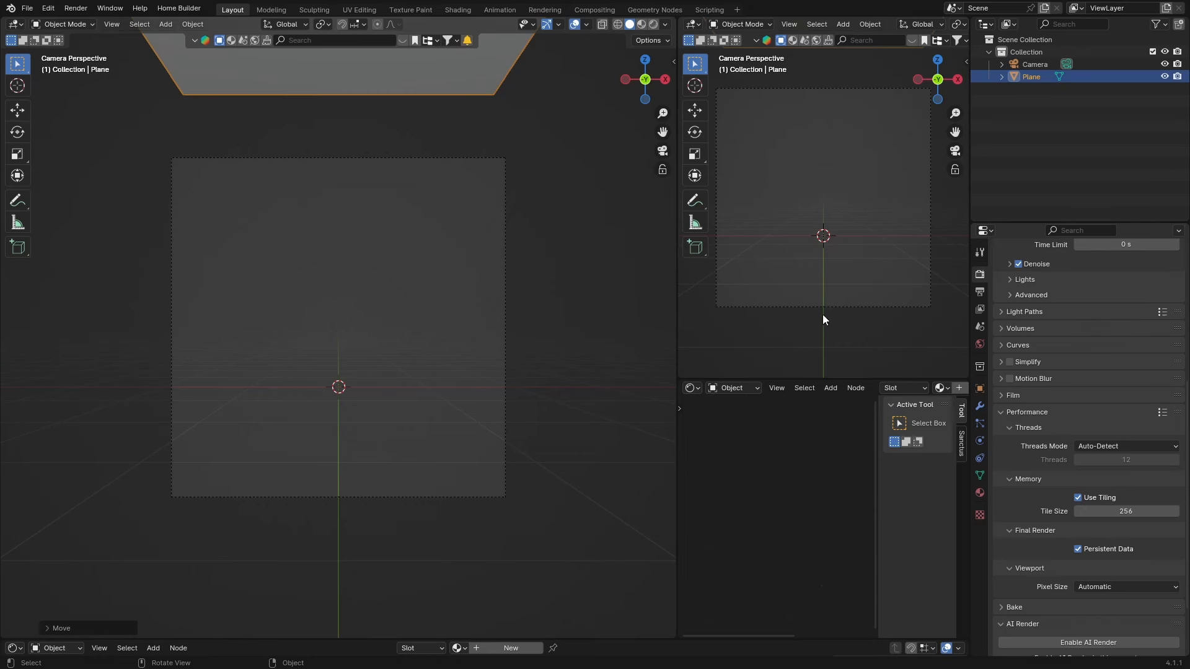
- Add an emitter particle system to the plane and play the animation to preview the falling particles
left_click(979, 423)
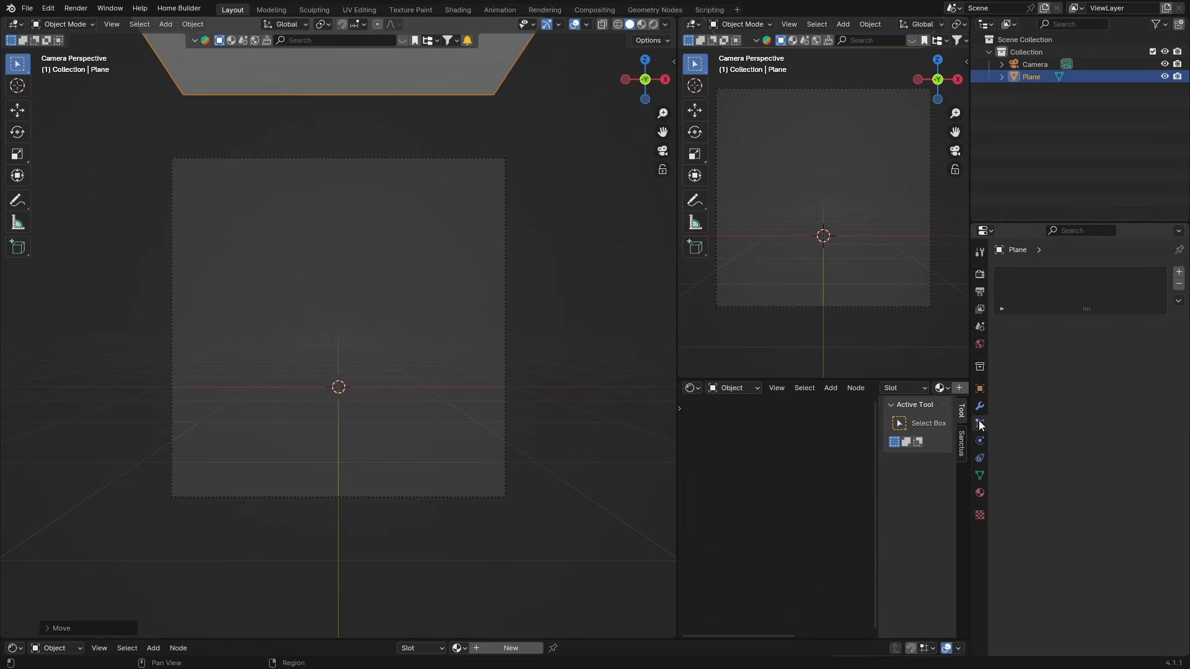
left_click(1179, 272)
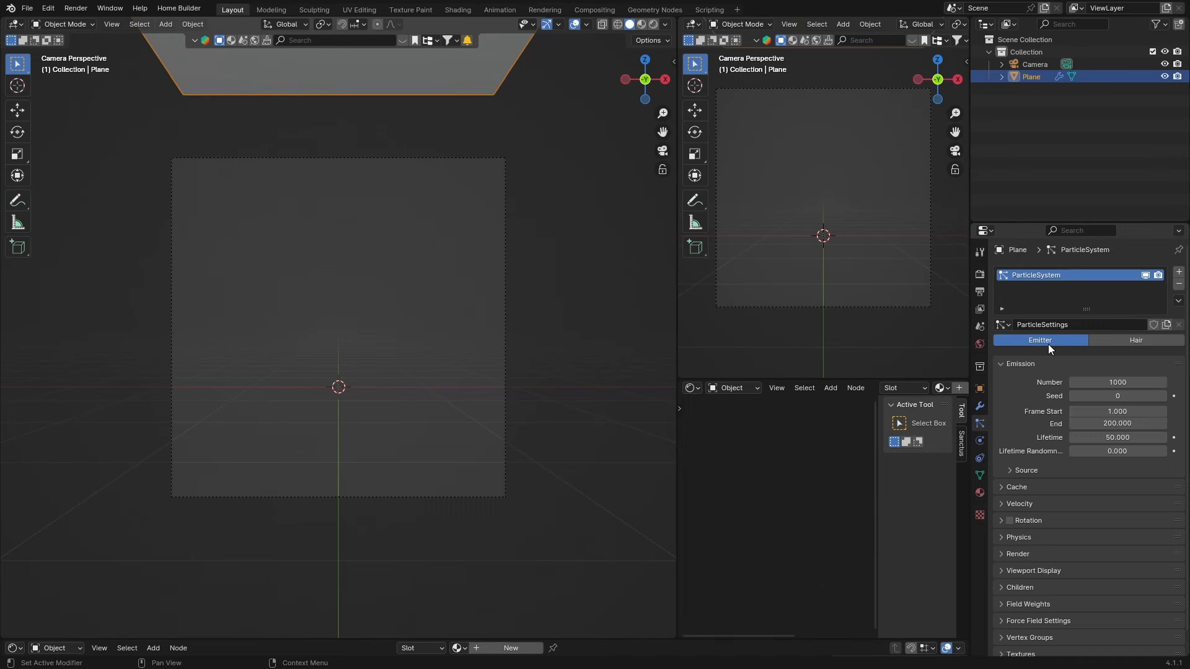
key("space")
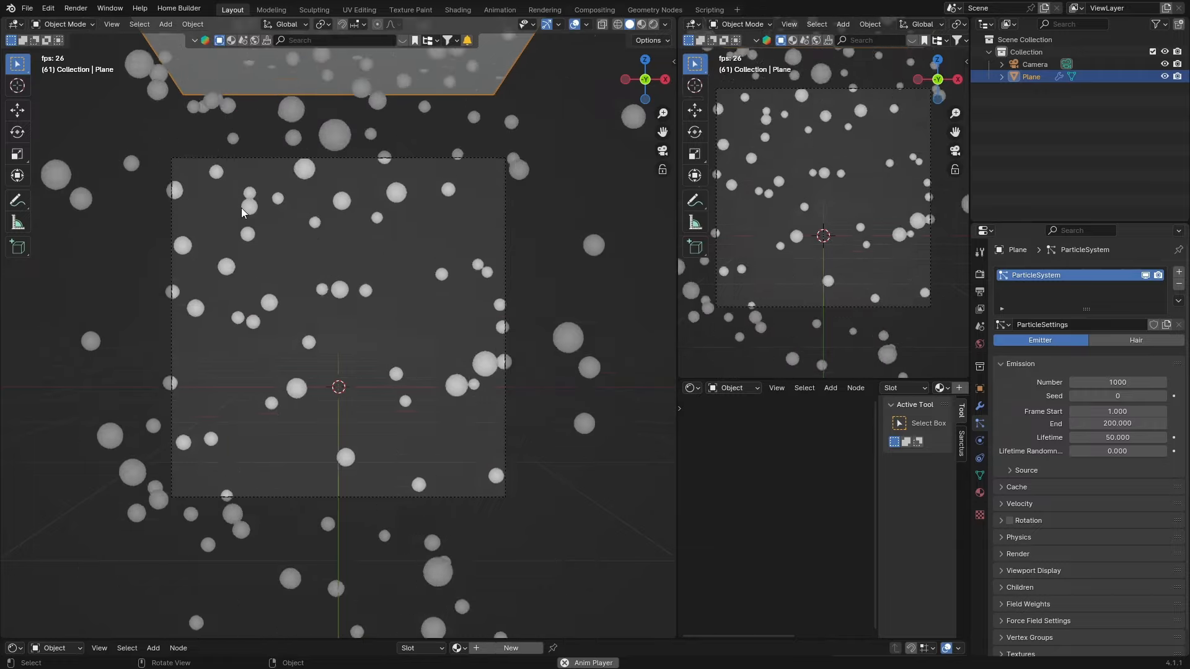
key("space")
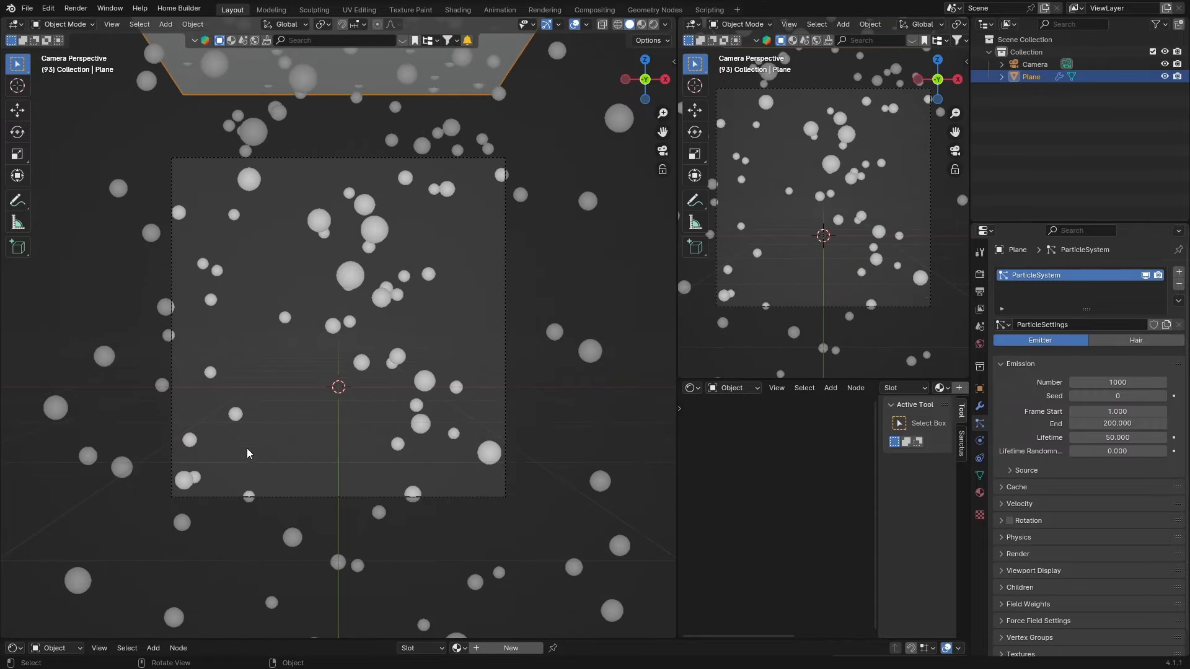
- Turn the collapsed lower editor into an enlarged Timeline and return the animation to frame 0
left_click(12, 648)
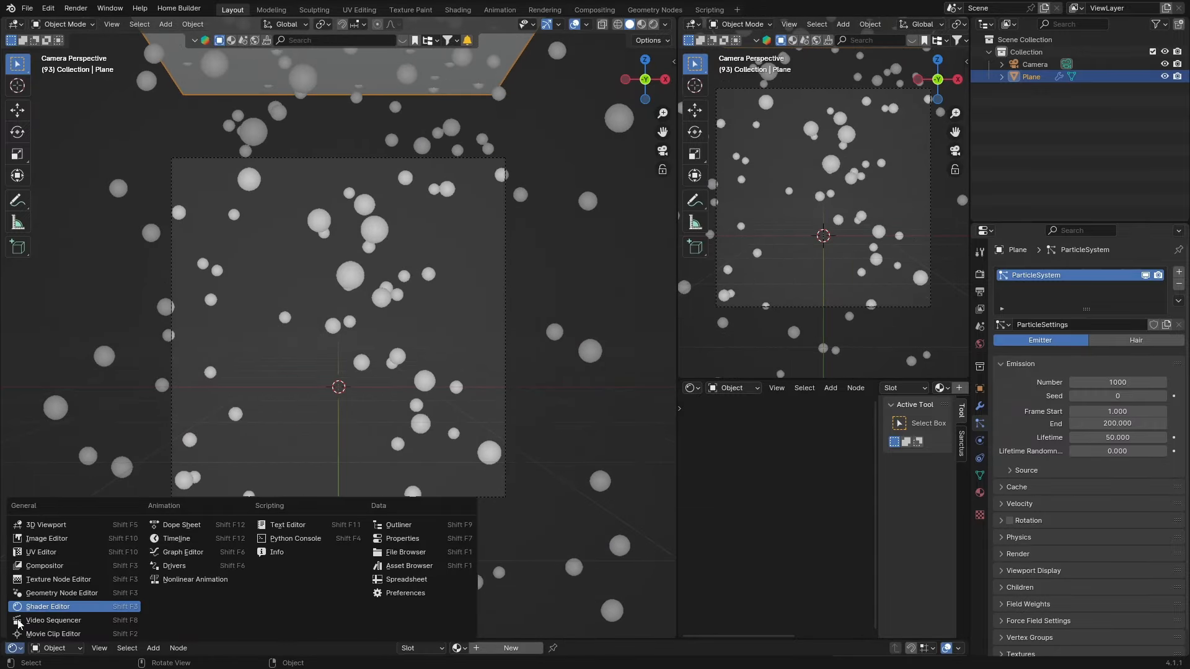
left_click(175, 540)
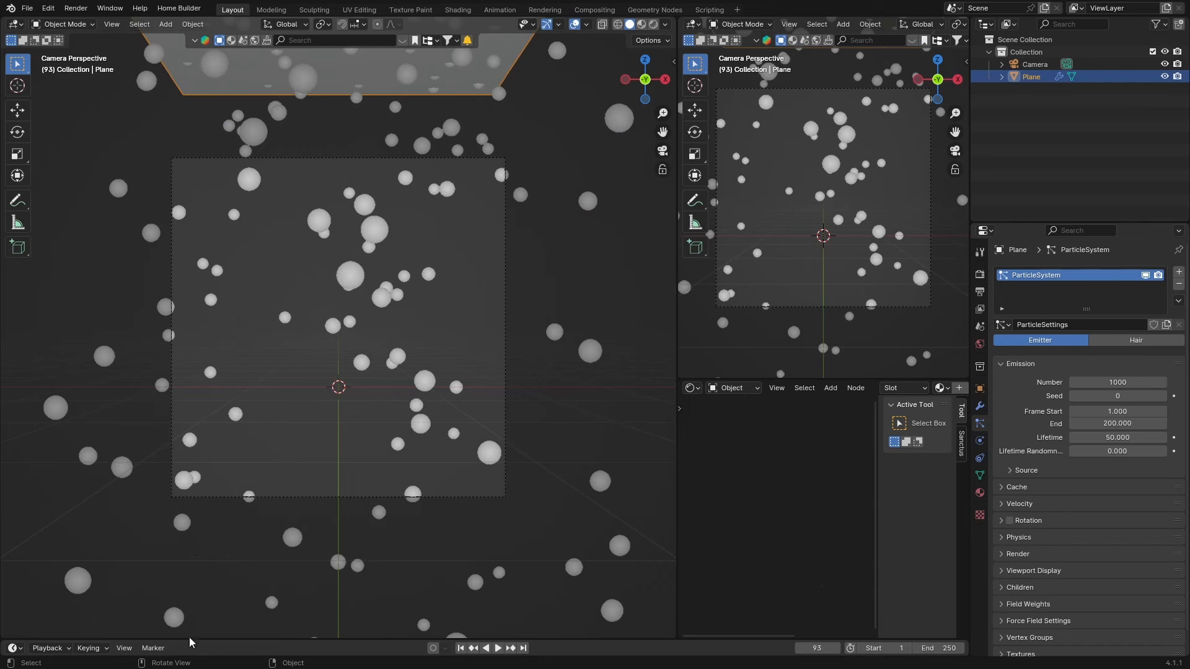
left_click_drag(191, 642, 232, 534)
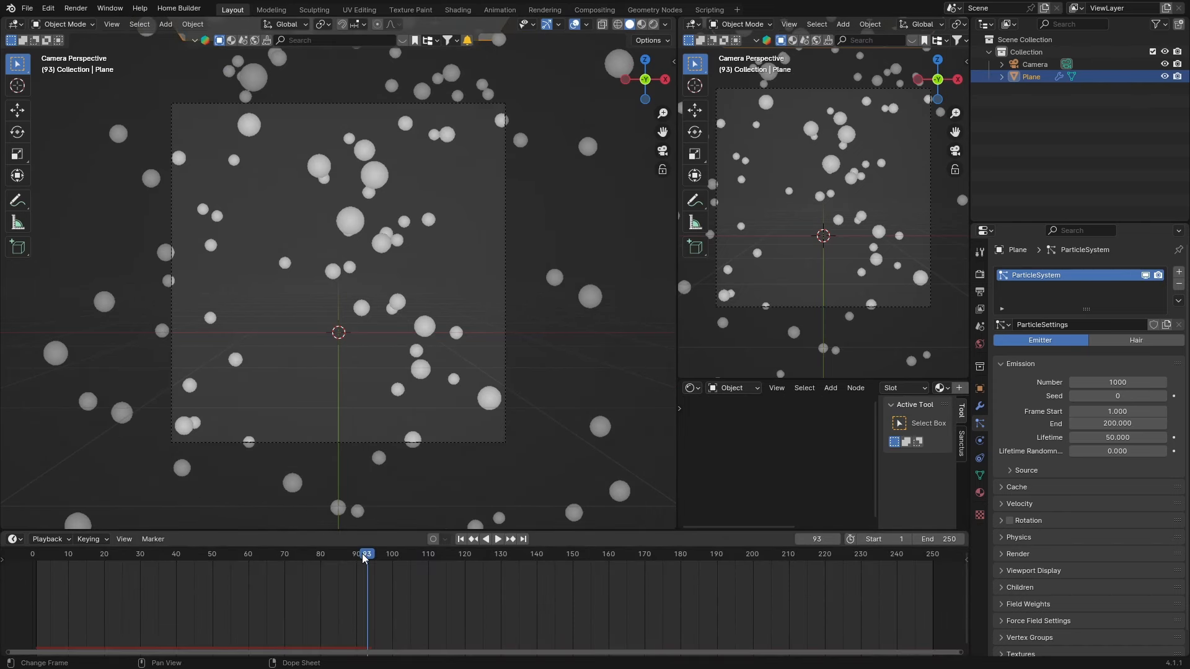
left_click_drag(364, 557, 33, 558)
- Set the plane's particles to render as Object, preview the playback, and return to frame 0
scroll(1013, 558, "down", 1)
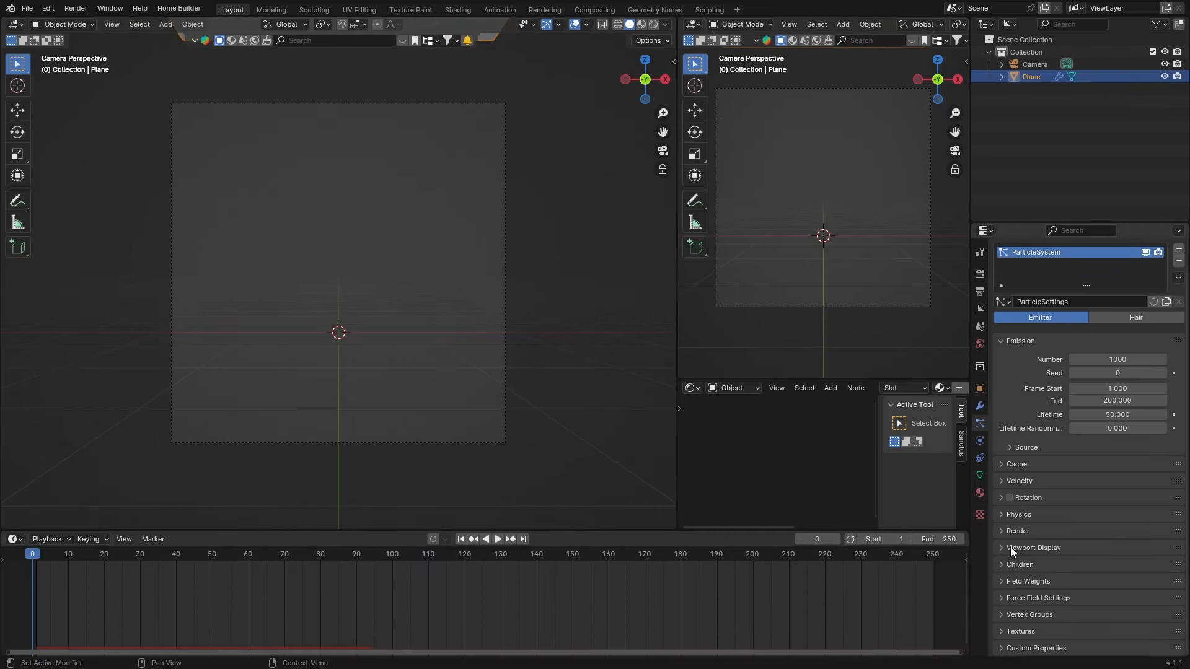
left_click(1002, 530)
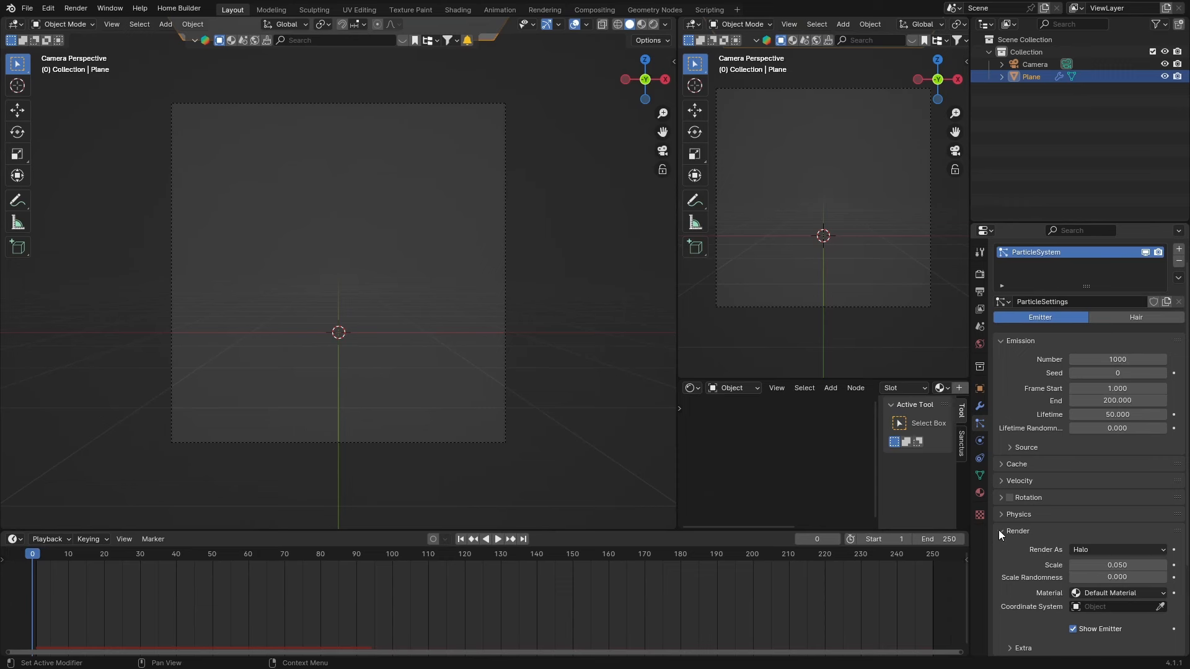
left_click(1095, 551)
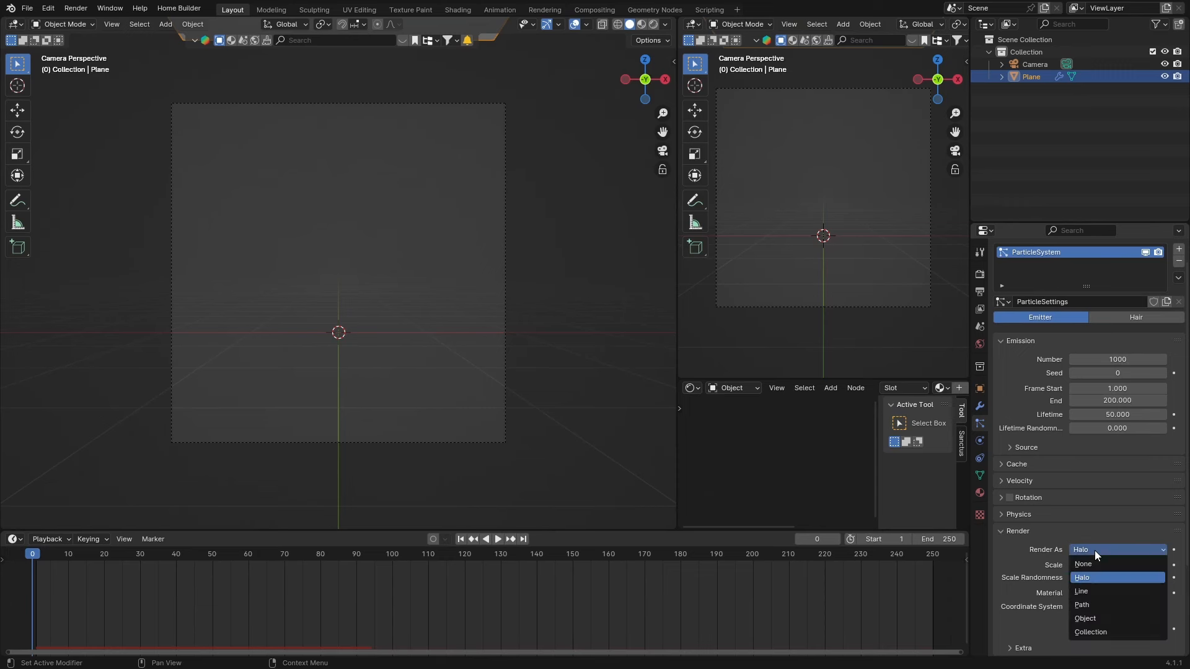
left_click(1091, 616)
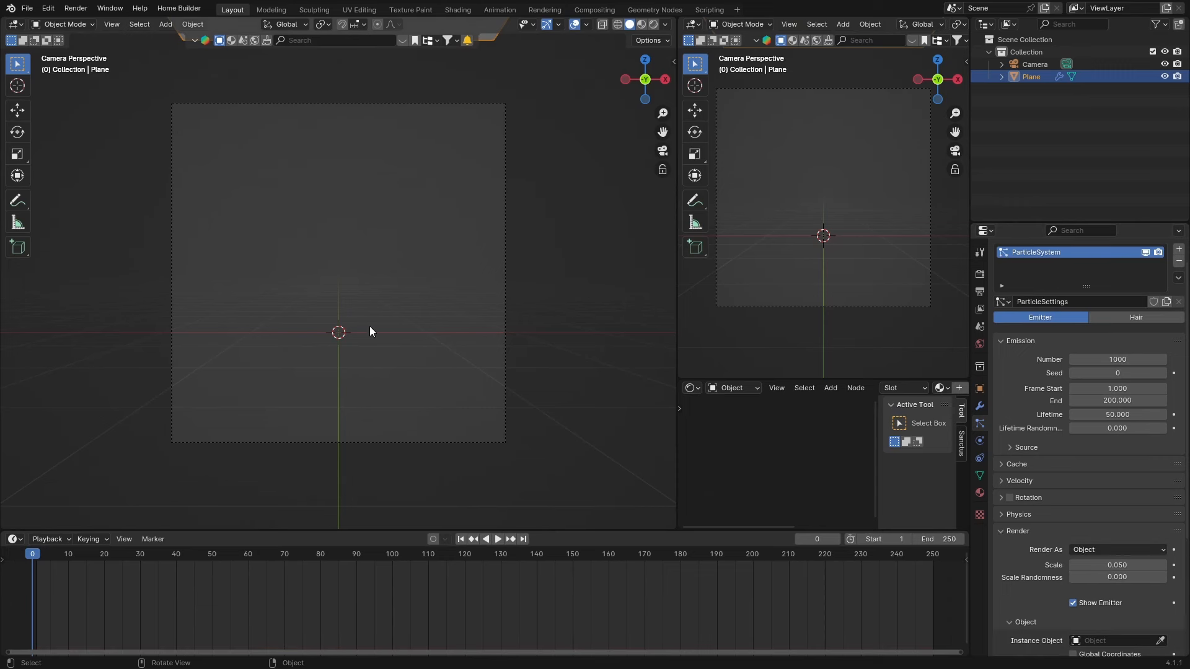
key("space")
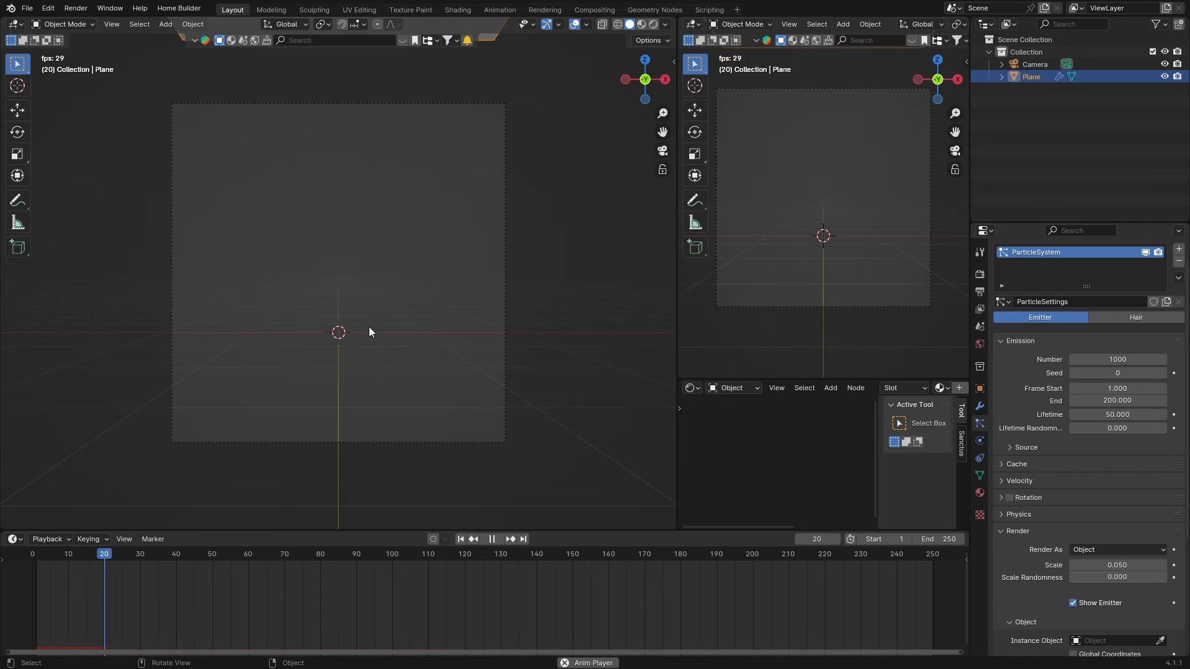
key("space")
left_click_drag(116, 553, 33, 554)
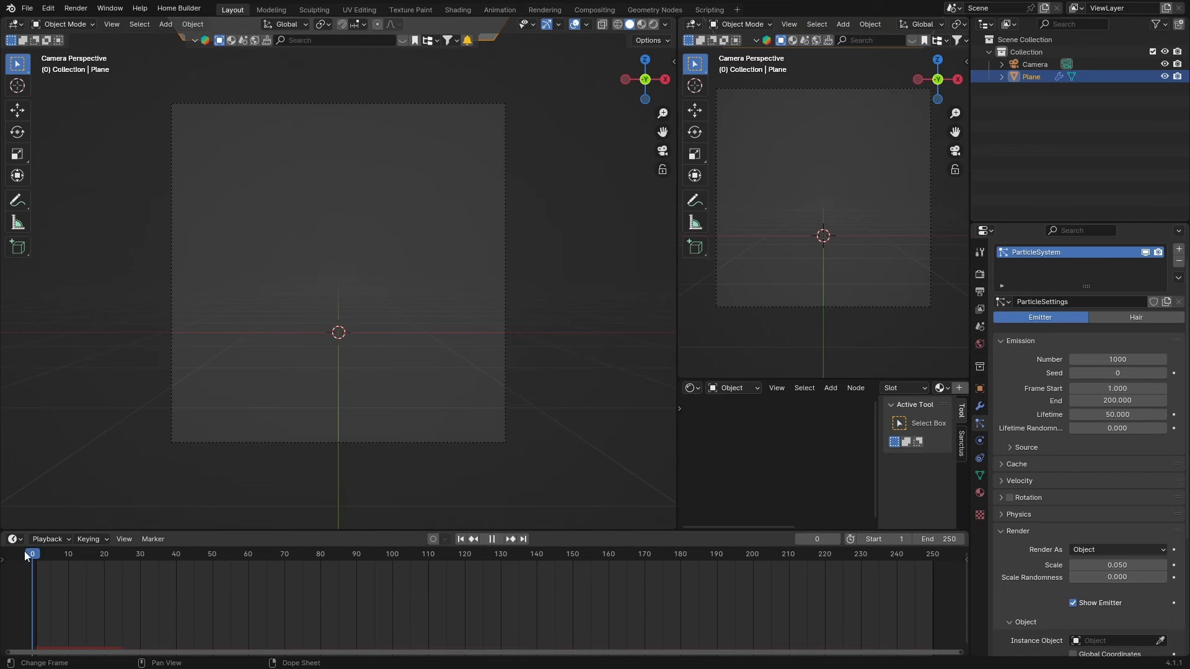
- Add an ico sphere mesh at the world origin beneath the plane
scroll(371, 284, "down", 3)
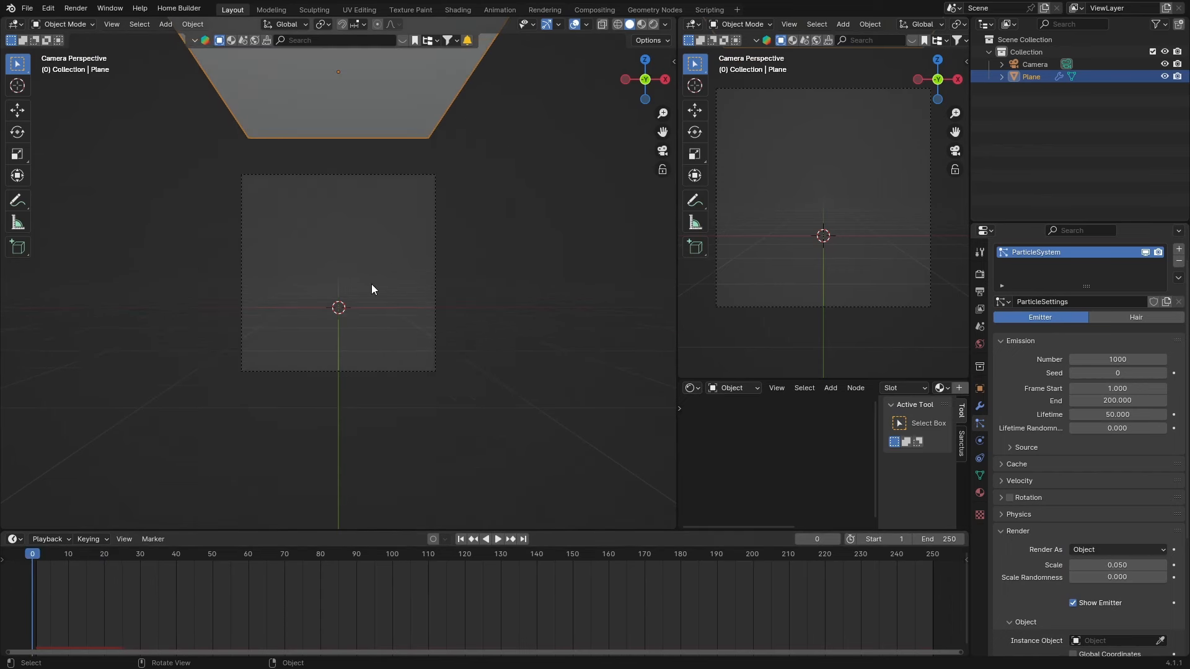
middle_click_drag(372, 285, 265, 295)
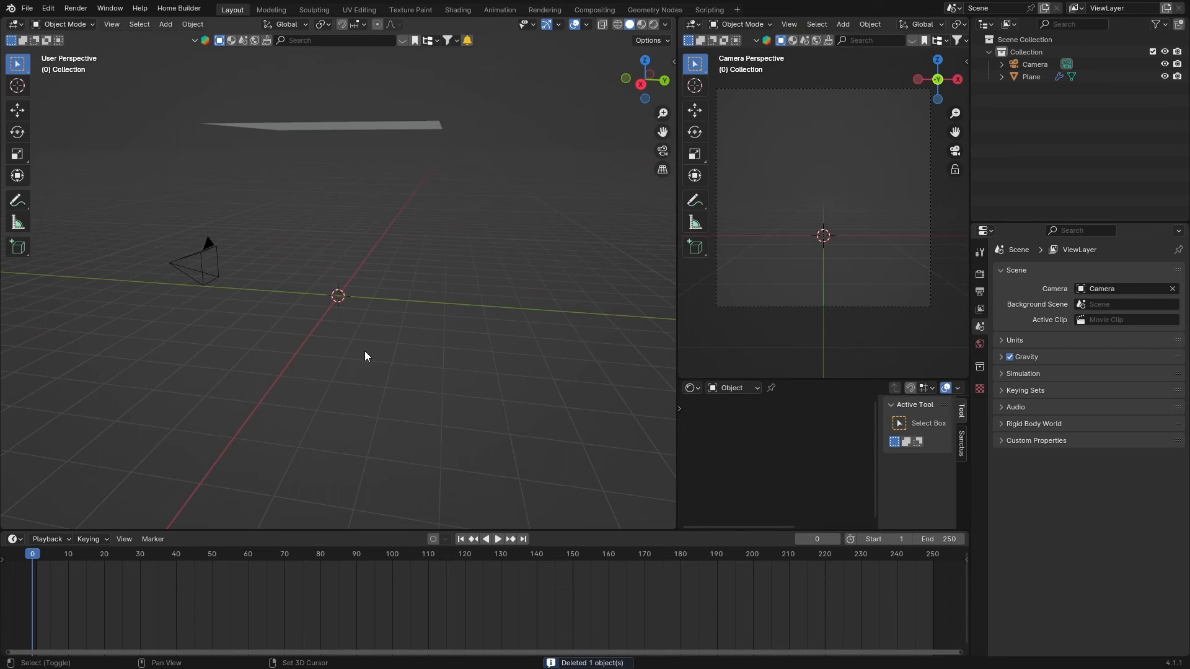
key("shift+a")
mouse_move(351, 352)
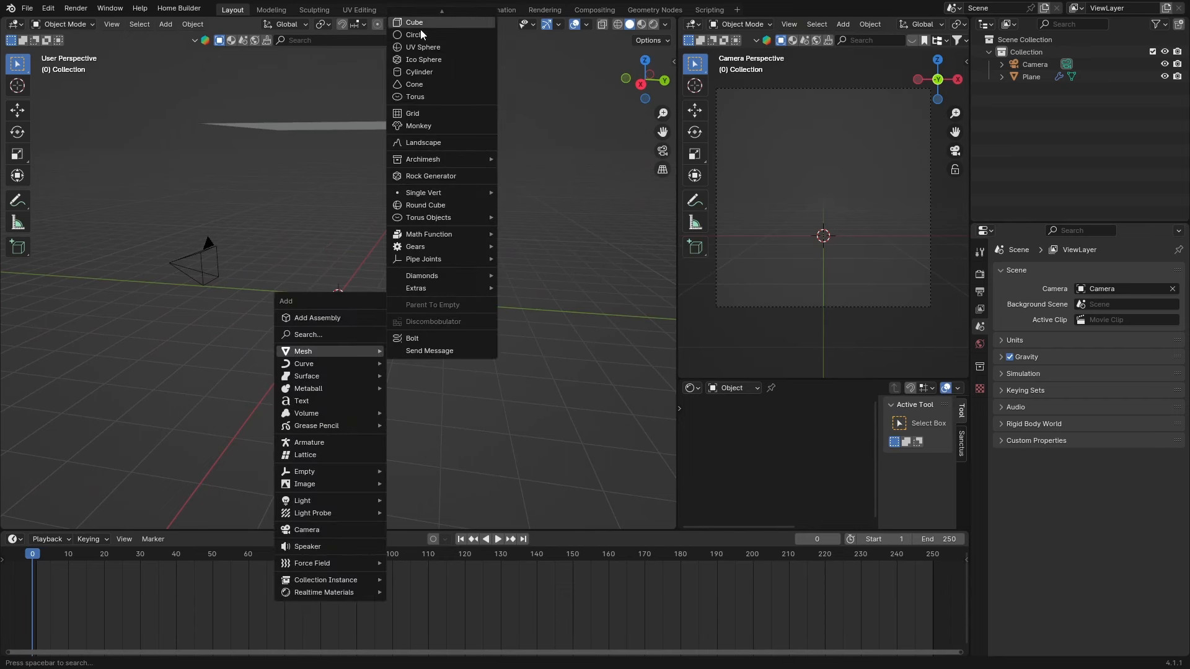
left_click(419, 61)
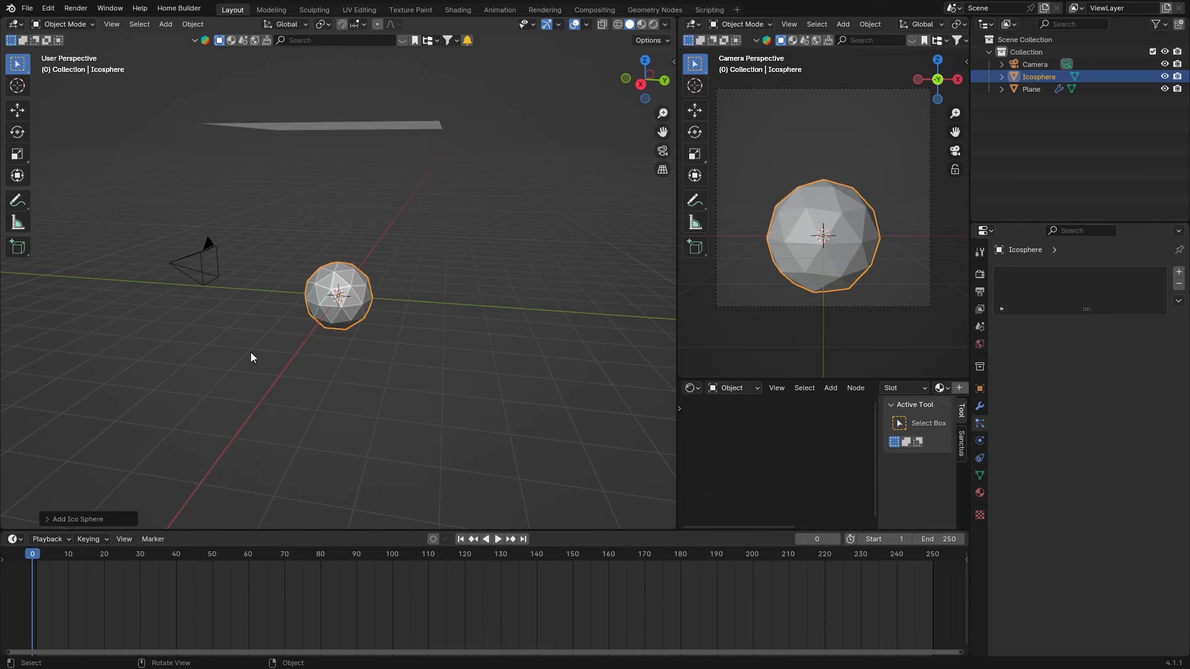
- Pull the icosphere's bottom vertex down about 1 m in Edit Mode, using proportional editing with Sharp falloff
key("Tab")
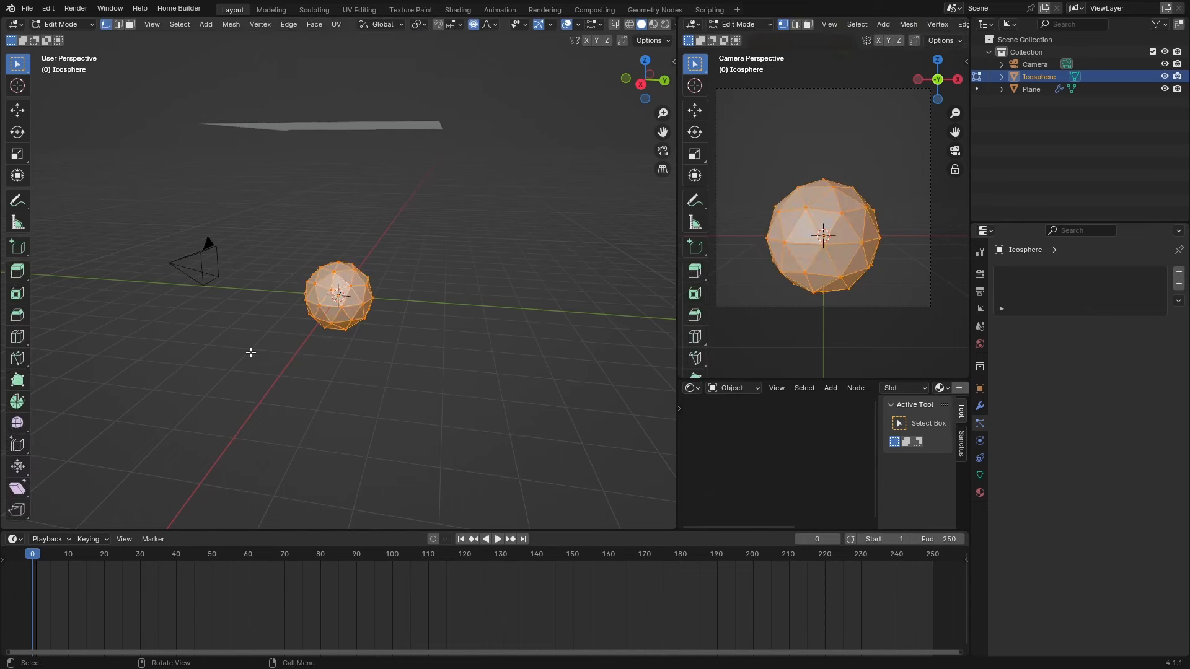
left_click(488, 24)
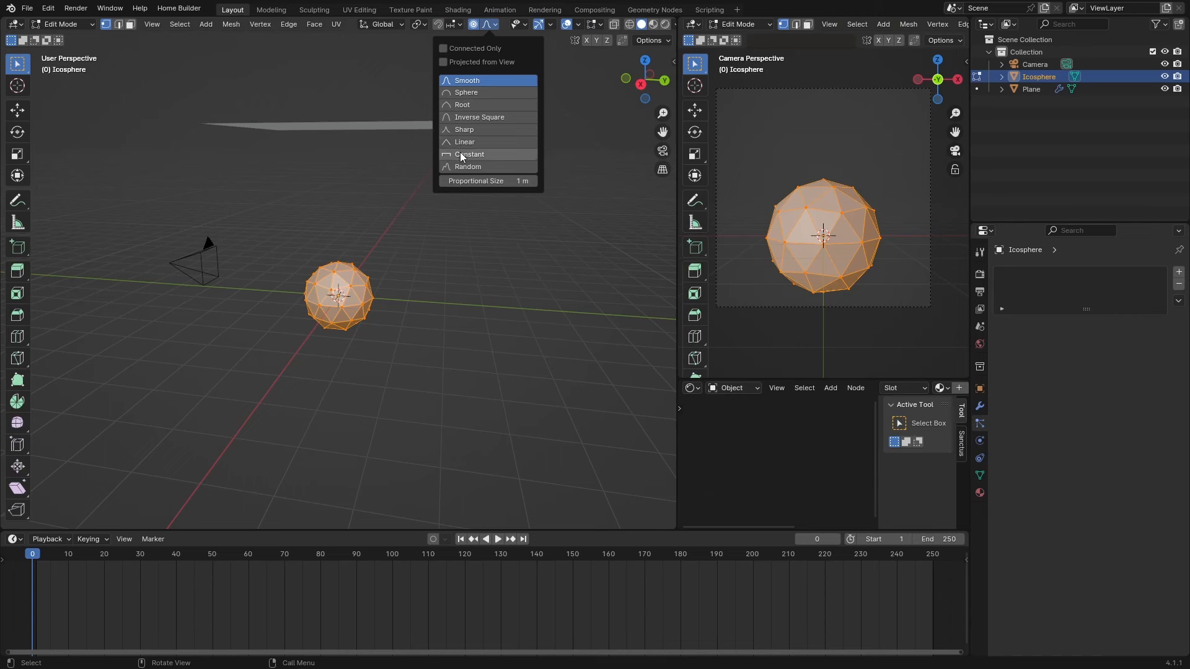
left_click(466, 129)
left_click(342, 326)
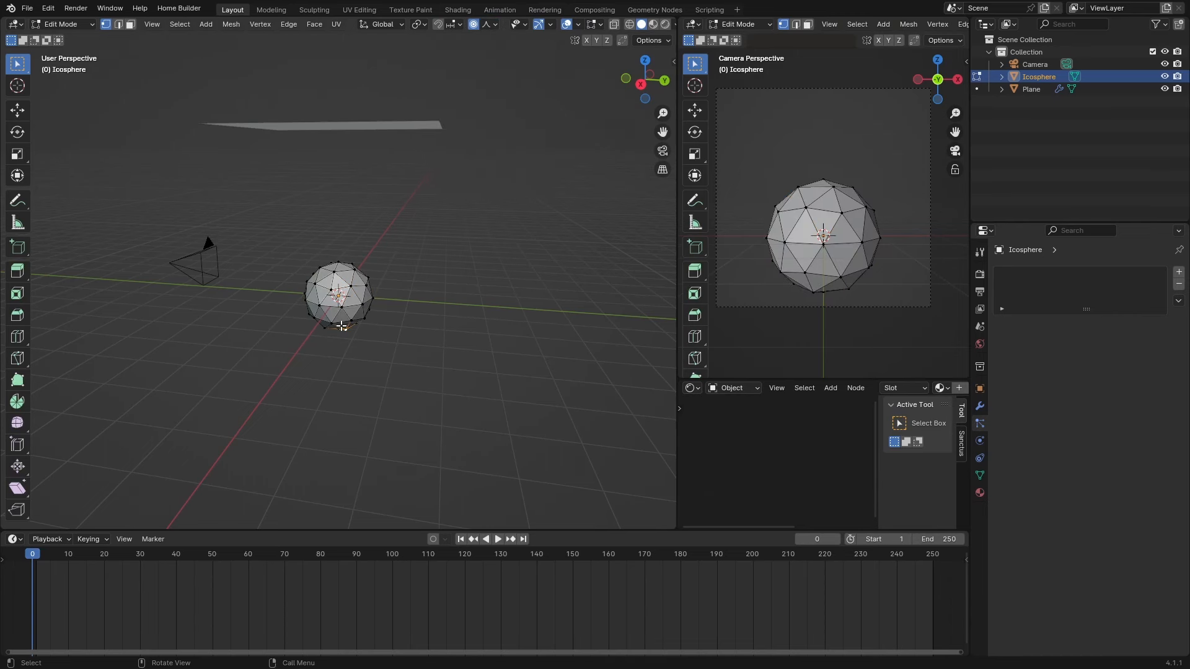
key("g")
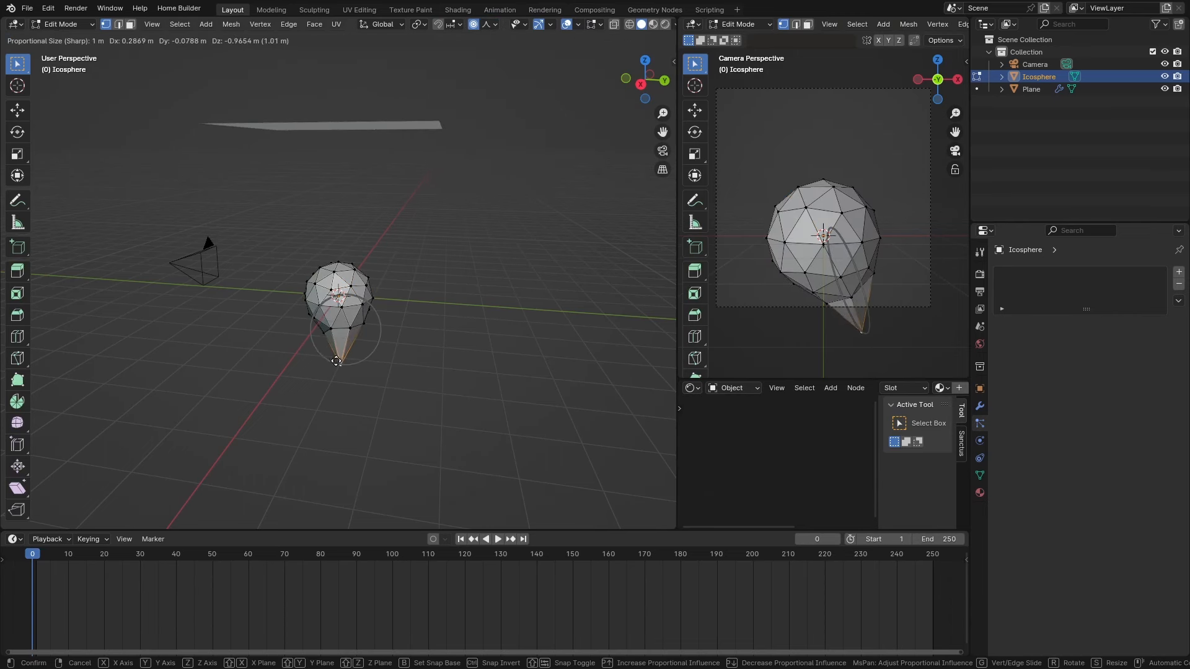
left_click(333, 355)
- Pull the vertices neighbouring the bottom tip down towards it to fill out the teardrop shape
scroll(334, 355, "up", 2)
key("g")
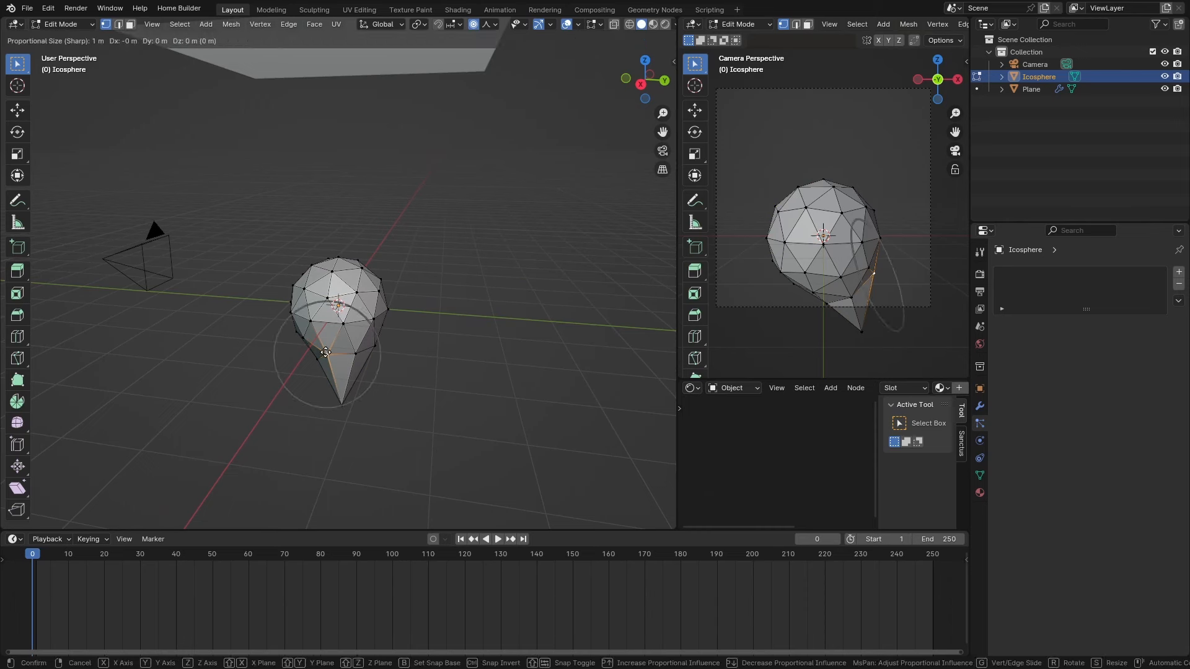
left_click(319, 384)
middle_click_drag(329, 389, 356, 363)
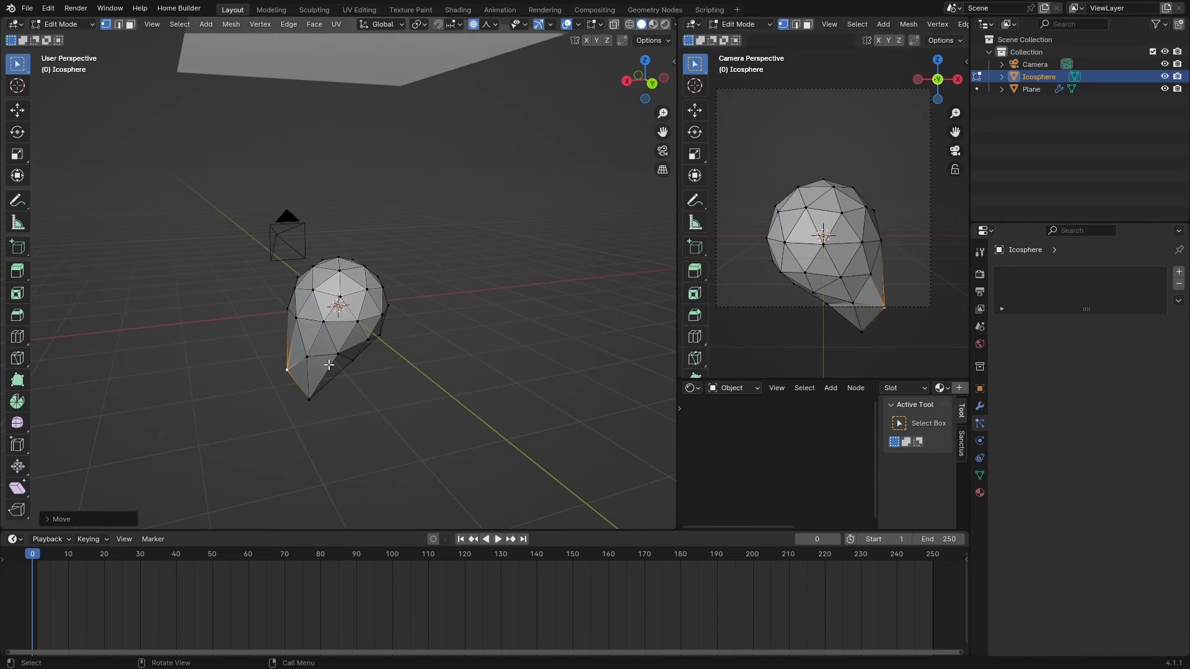
key("g")
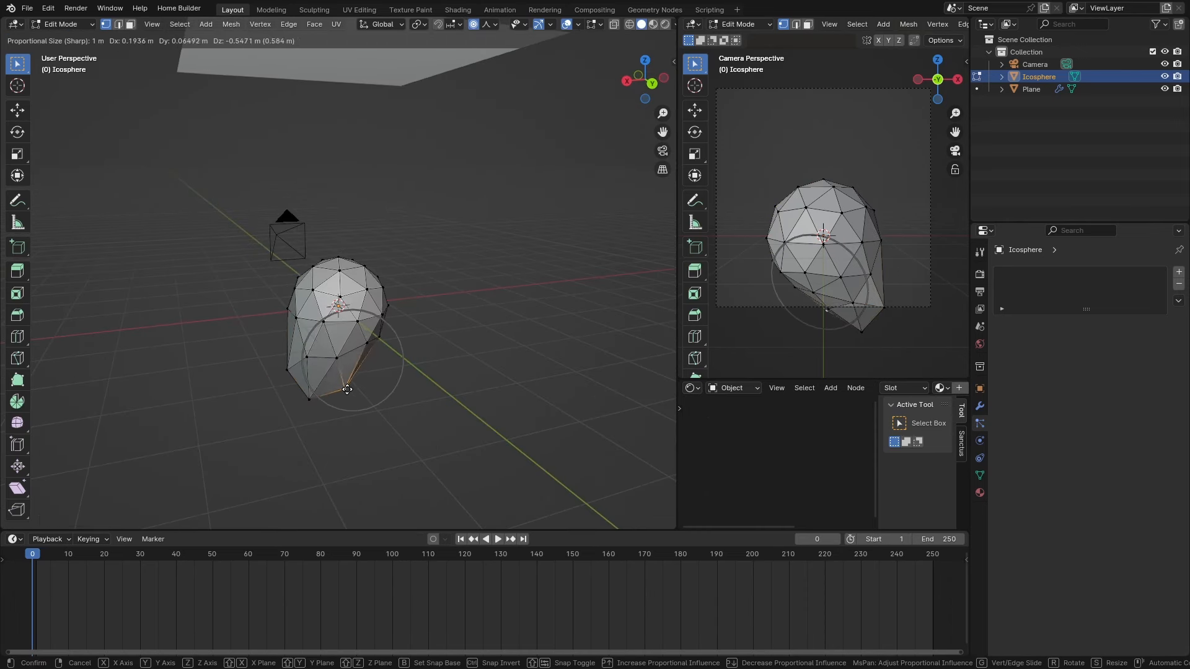
left_click(320, 400)
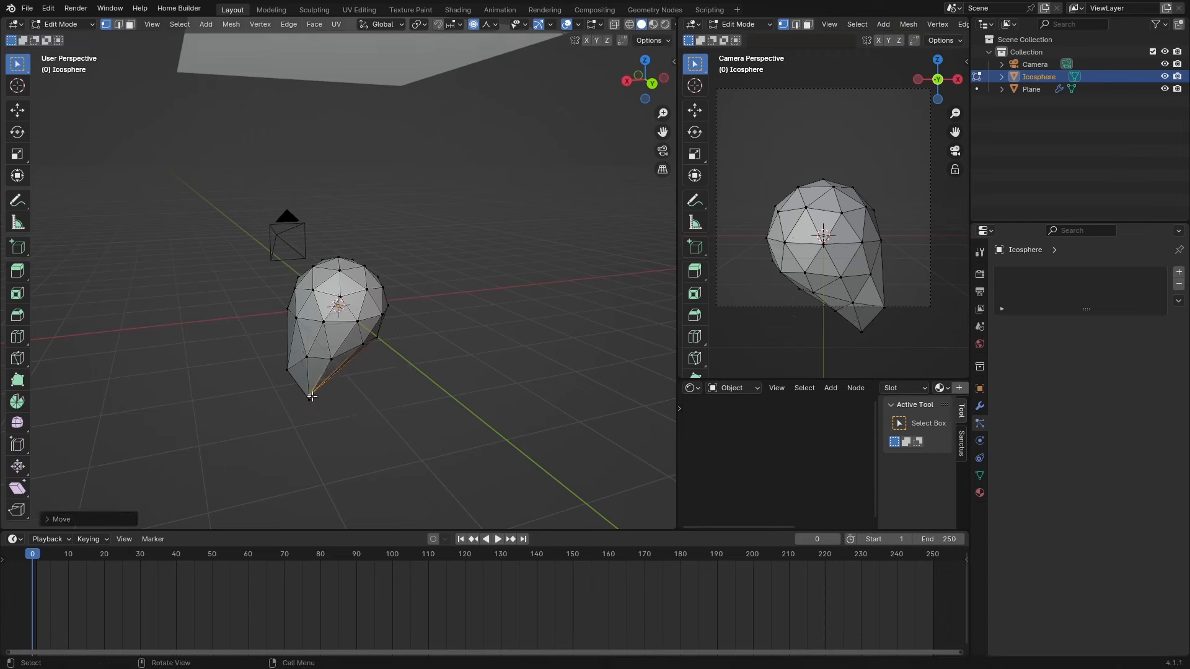
middle_click_drag(319, 401, 371, 392)
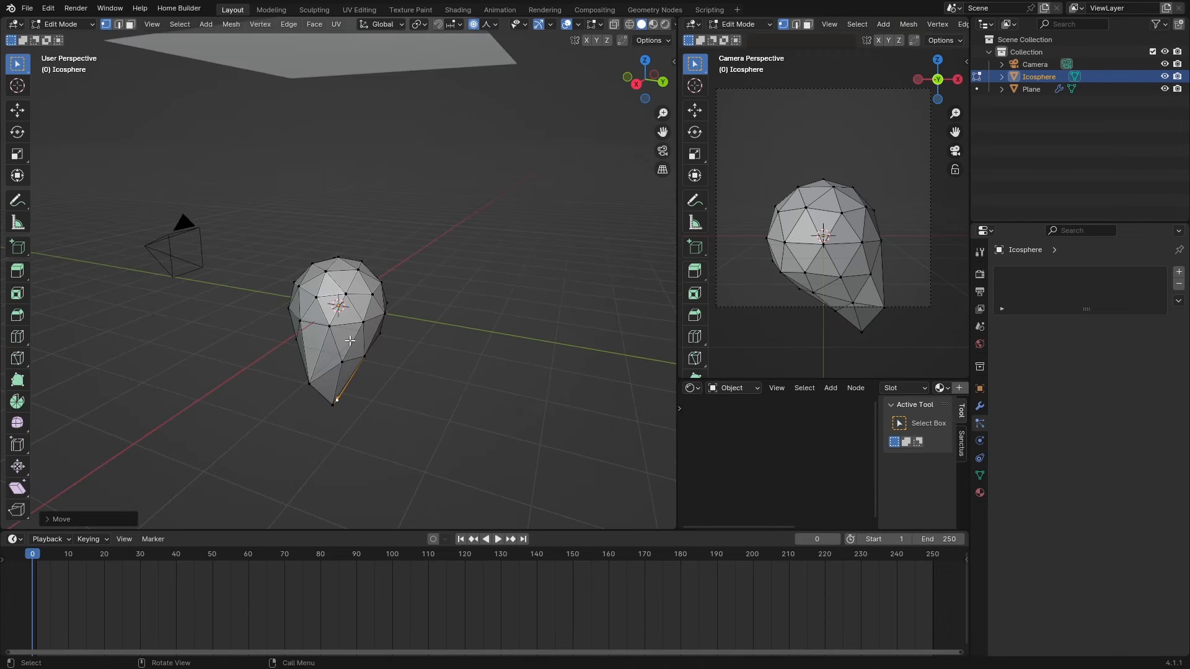
- Return to Object Mode and apply smooth shading to the teardrop-shaped icosphere
key("Tab")
right_click(321, 319)
left_click(321, 319)
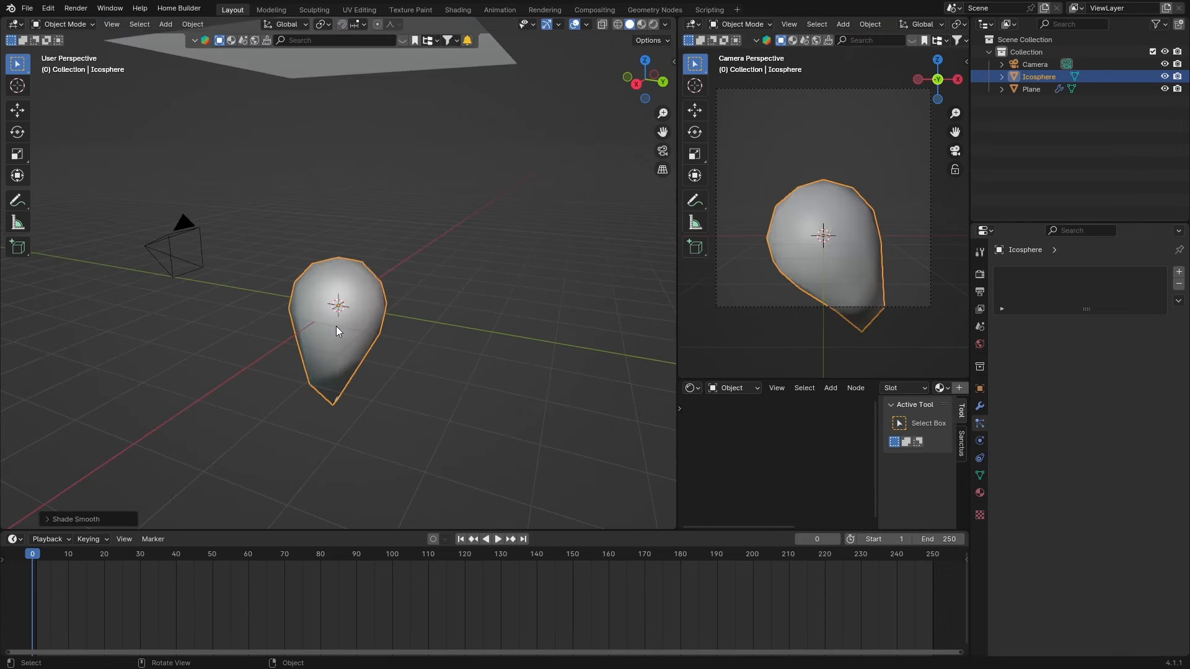
left_click(645, 61)
key("h")
middle_click_drag(352, 288, 325, 241)
left_click(644, 83)
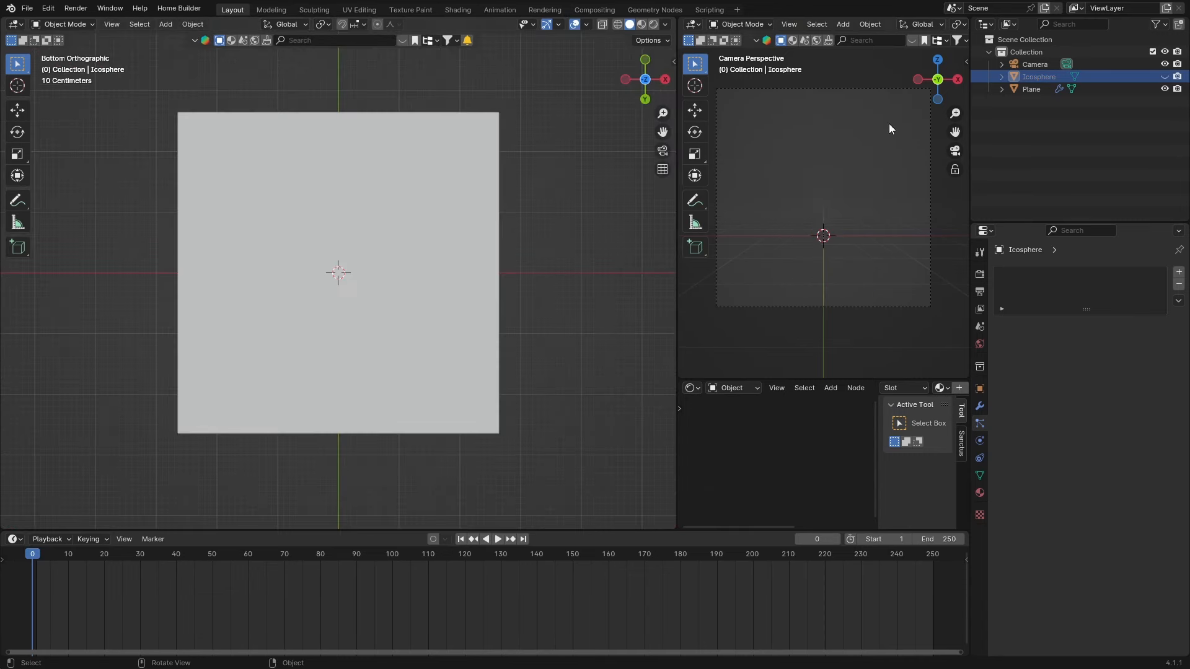
left_click(1164, 76)
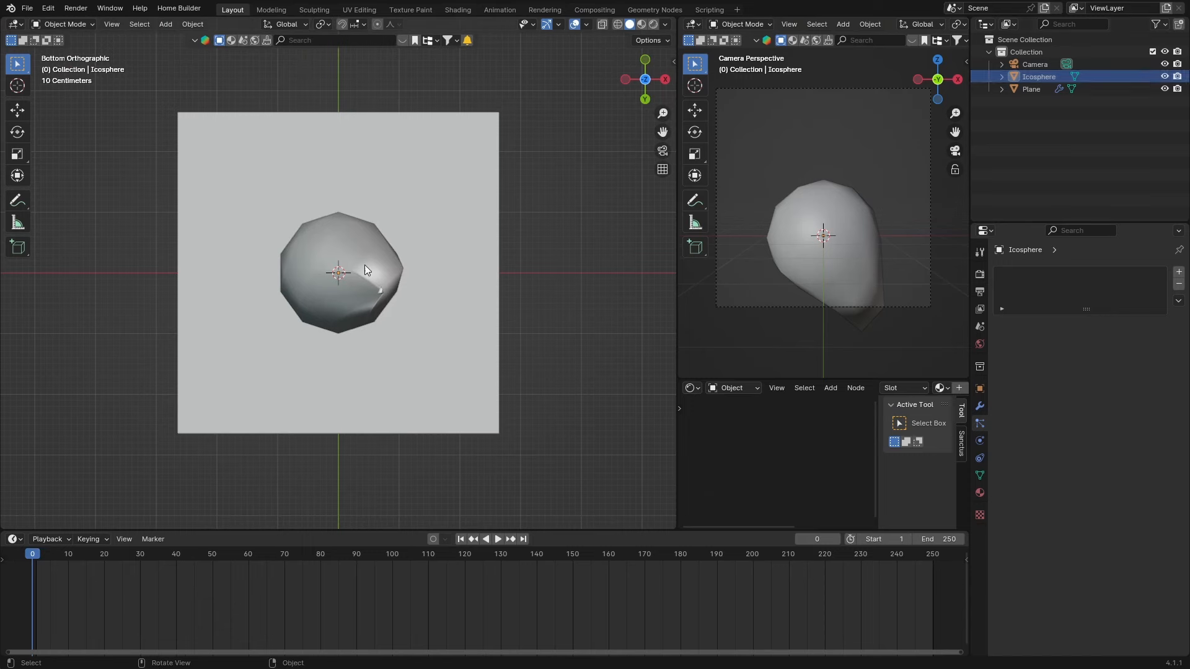
- Move the teardrop-shaped icosphere along the X axis until it is outside the camera's view
left_click(347, 255)
key("g")
key("x")
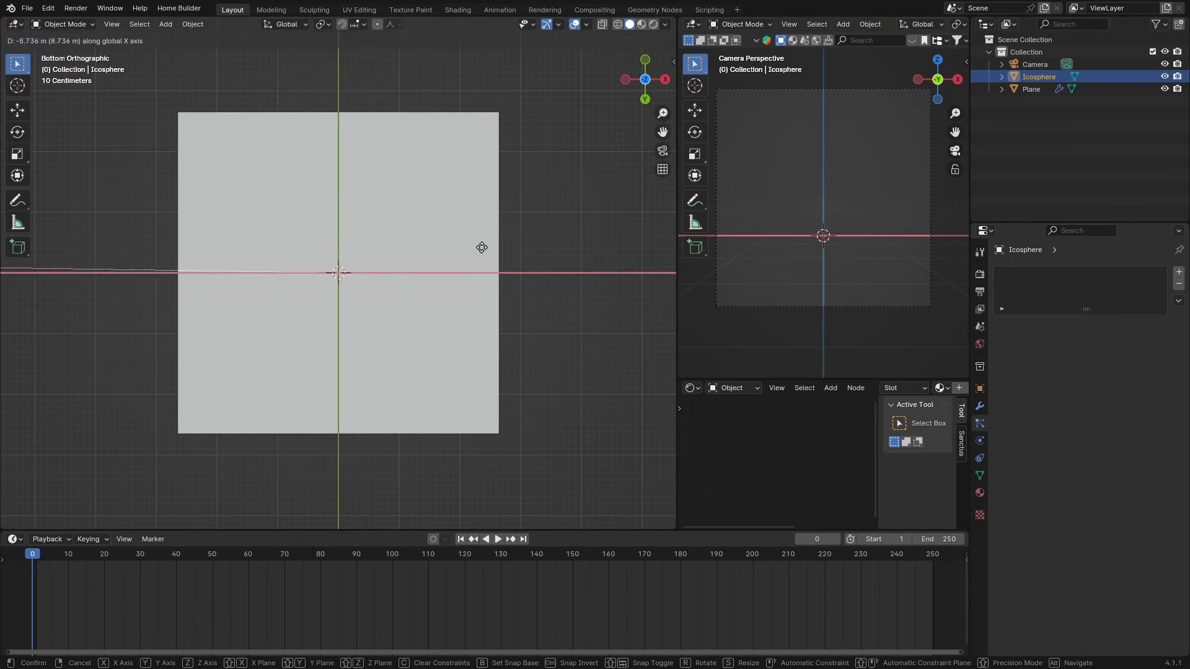
left_click(308, 248)
middle_click_drag(336, 317, 620, 249)
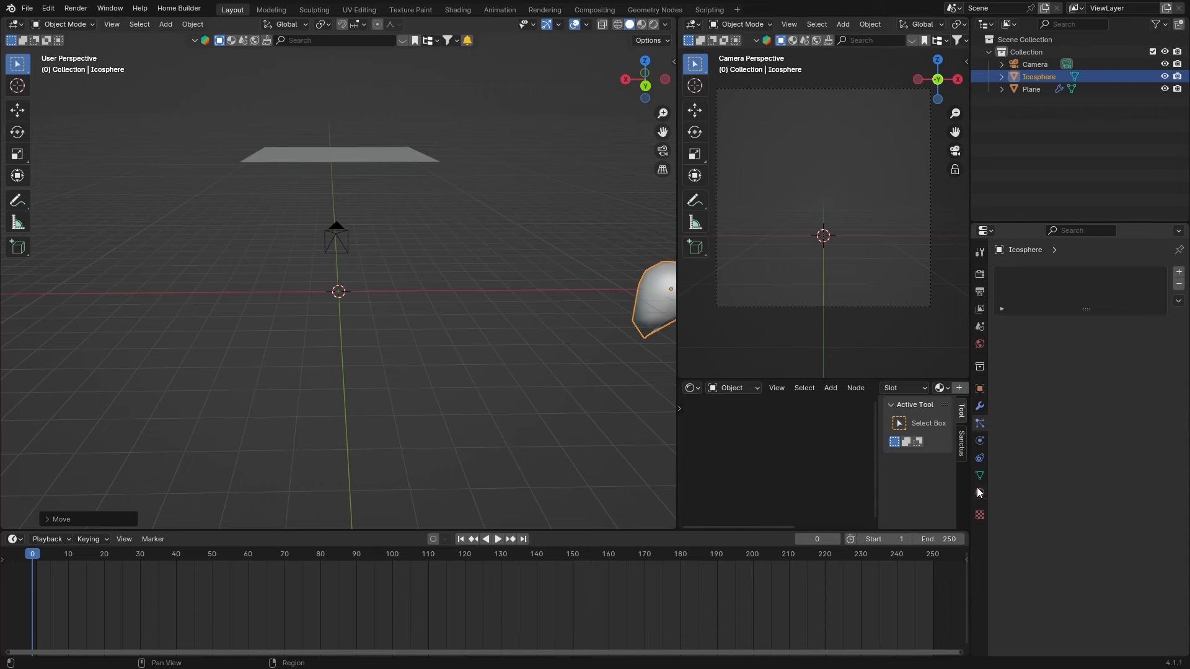
- Give the icosphere a new material with a Glass BSDF surface and a roughness of 0.157
left_click(1063, 321)
left_click(1105, 380)
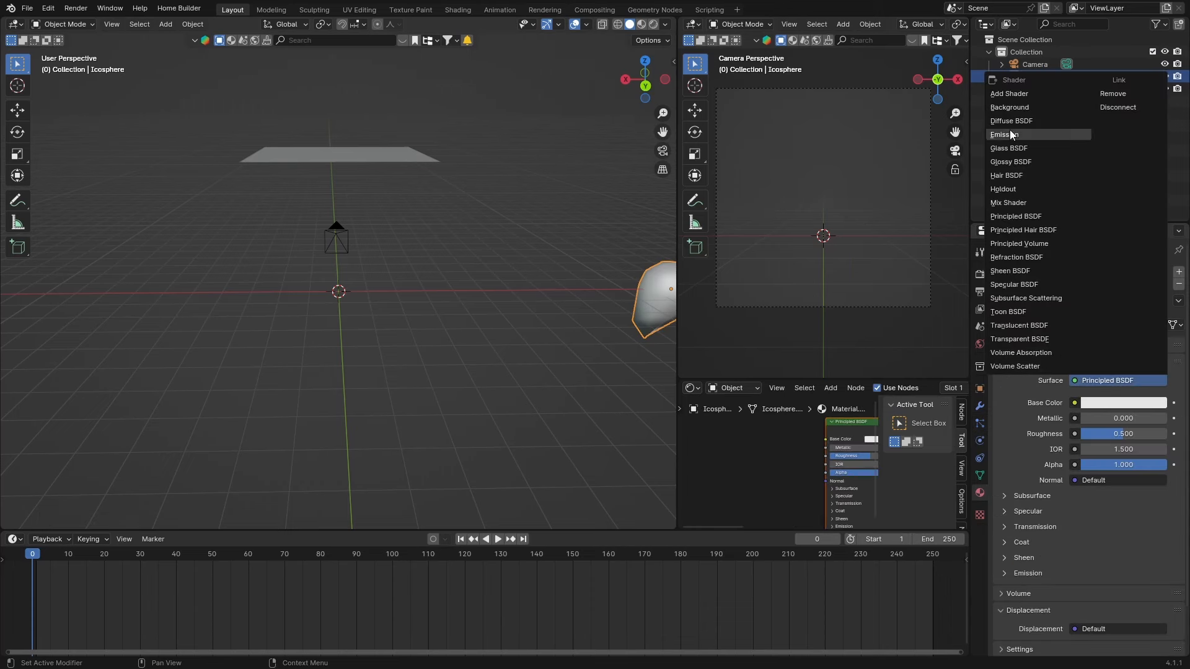
left_click(1010, 148)
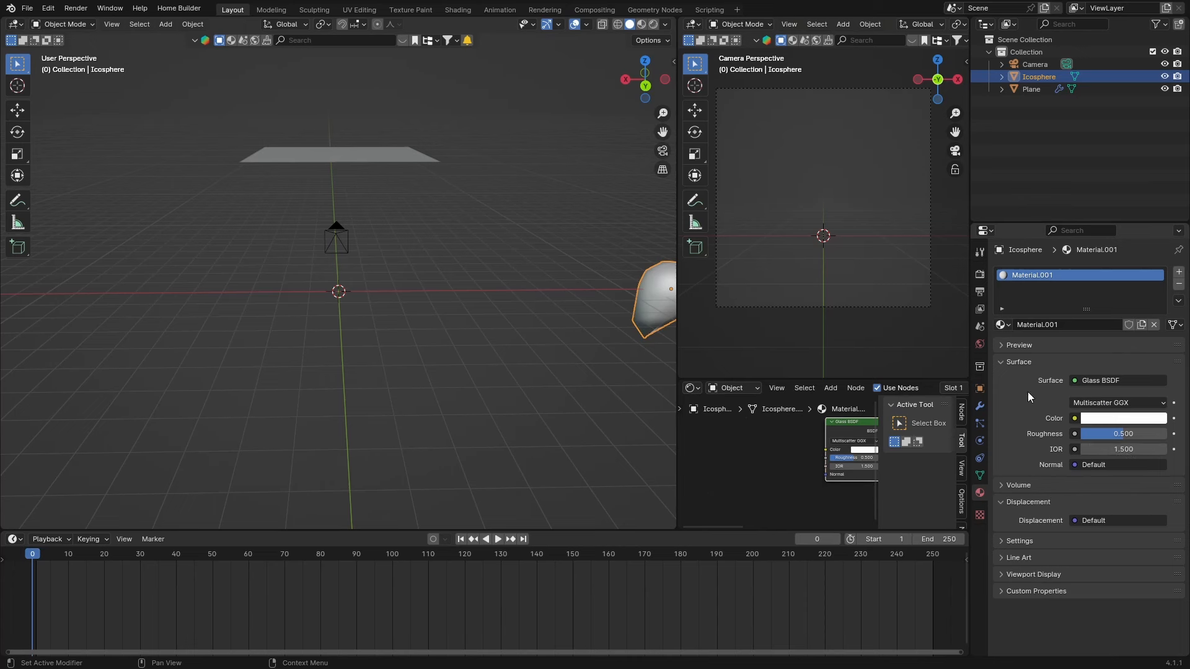
left_click_drag(1088, 439, 1058, 439)
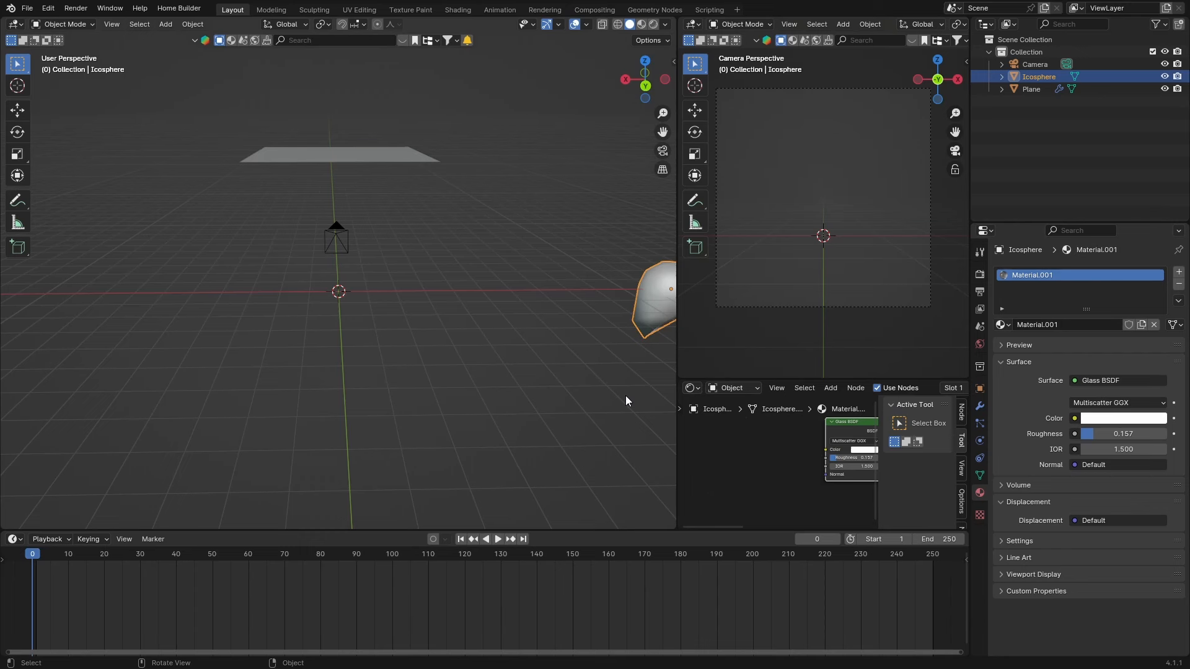
- Assign the icosphere as the instance object rendered by the plane's particle system
left_click(306, 162)
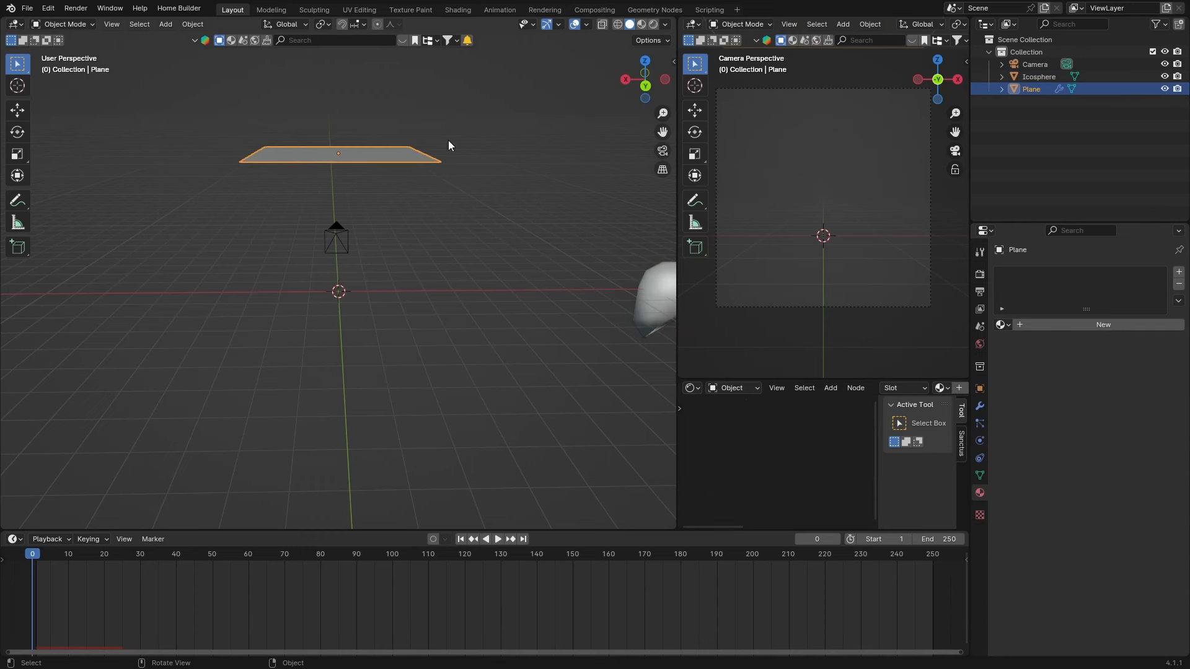
left_click(979, 423)
scroll(1005, 381, "down", 4)
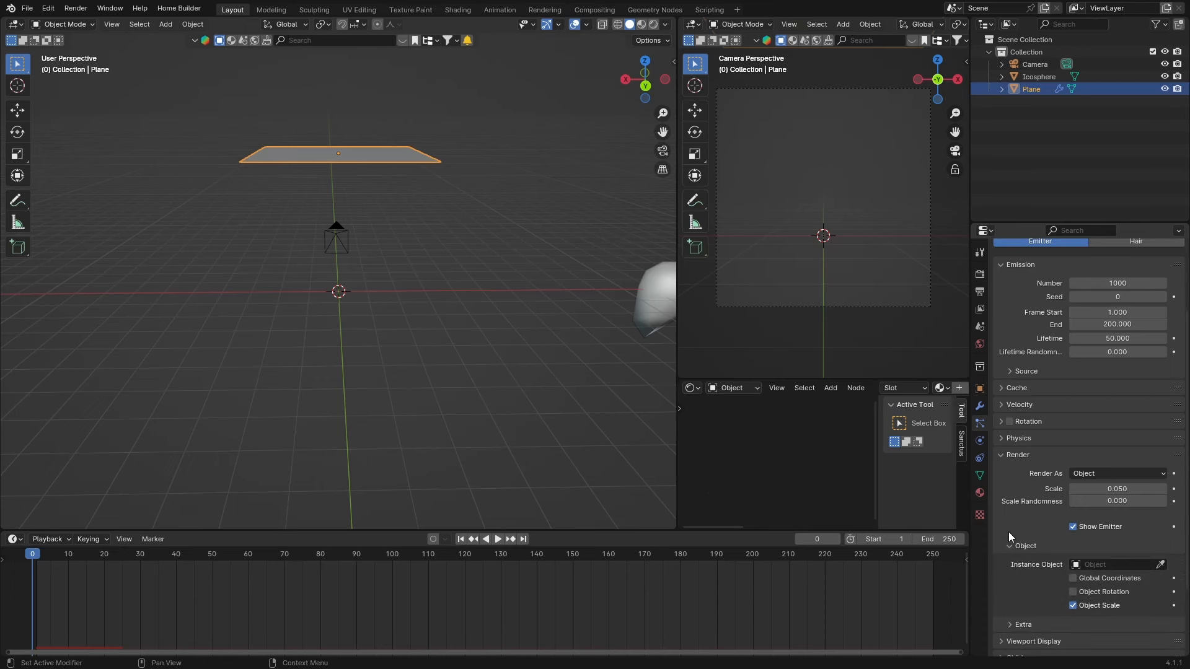
left_click(1159, 564)
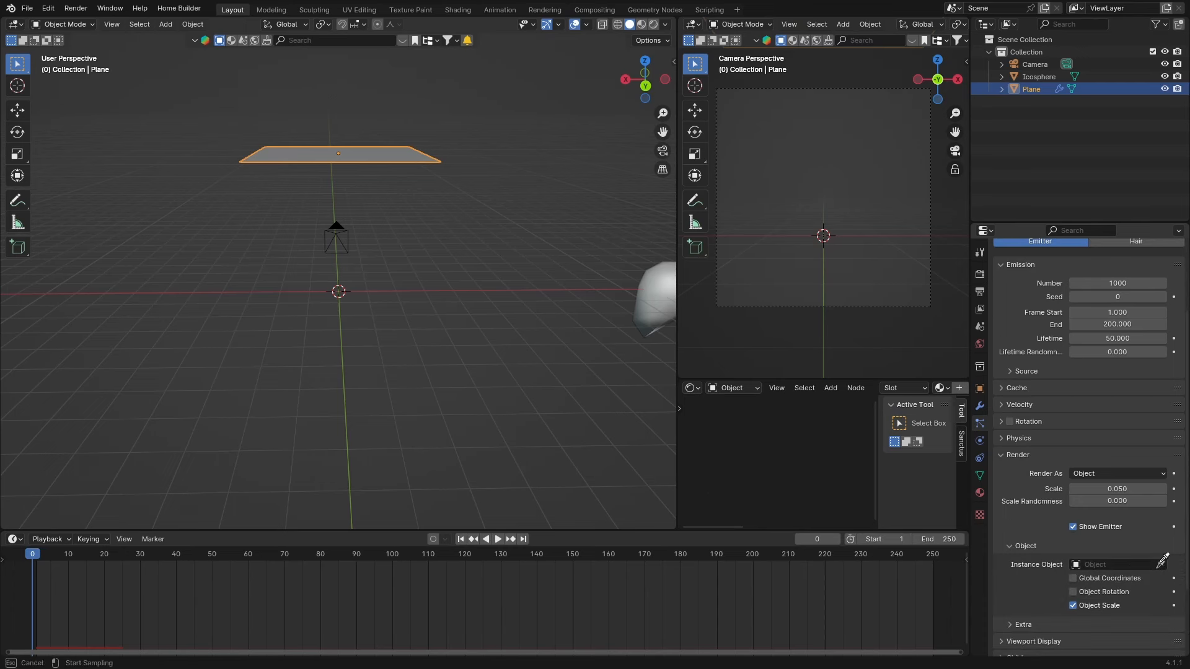
left_click(650, 299)
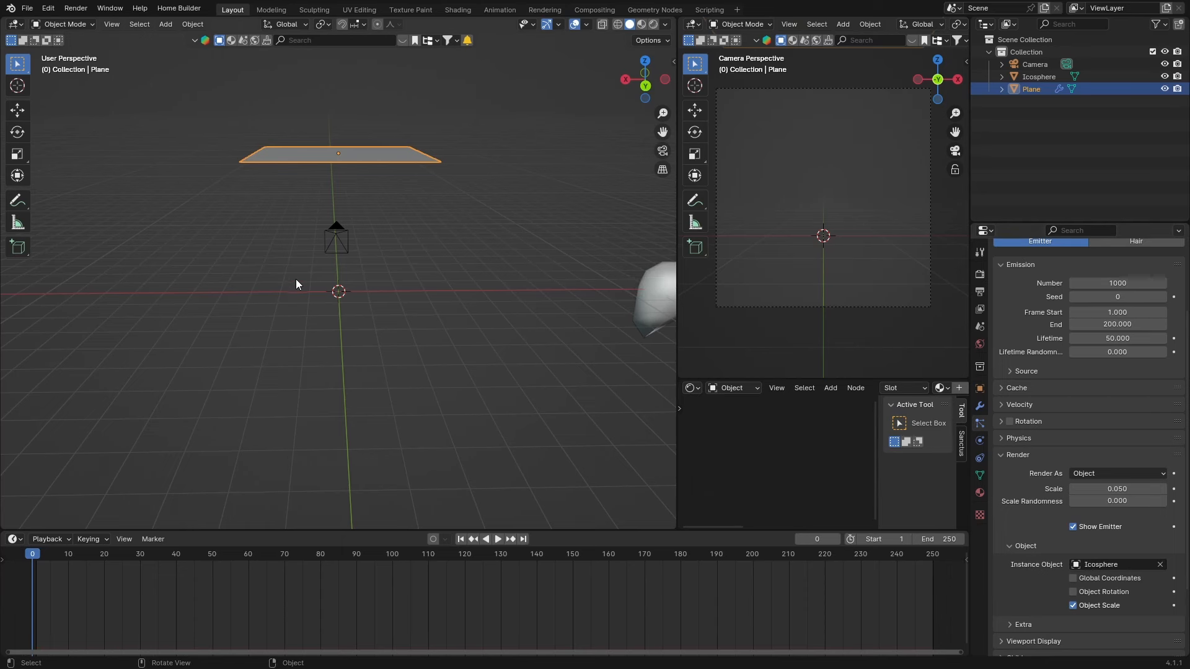
- Play the falling drops through the camera view and rewind the animation to frame 0
left_click(661, 151)
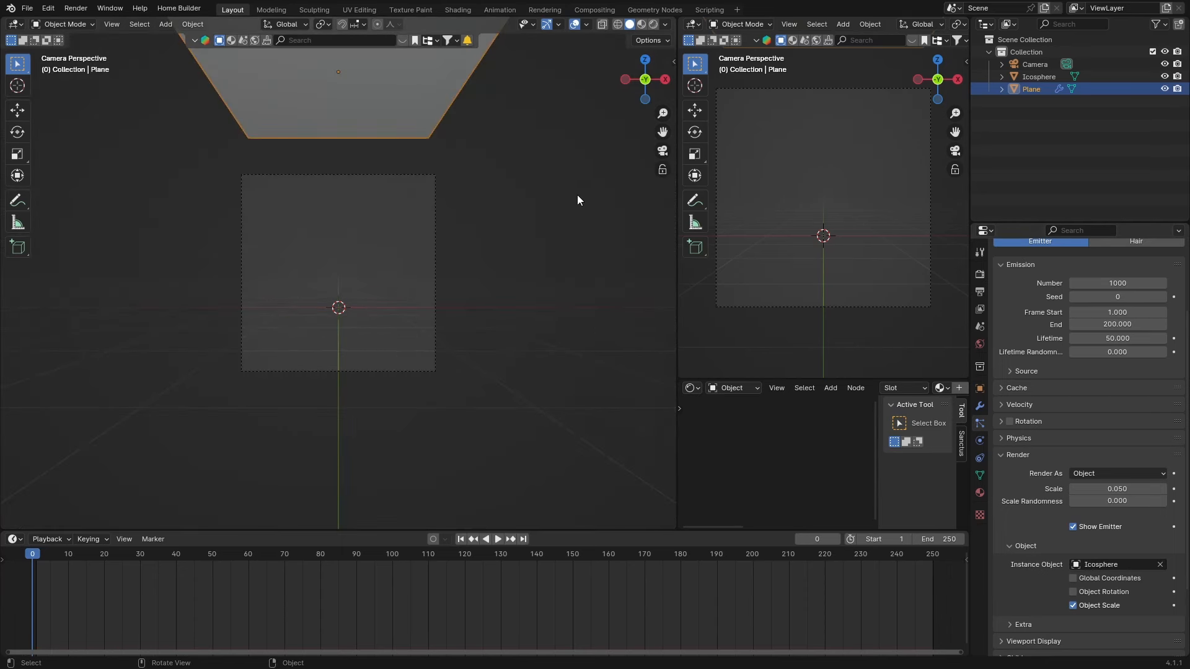
key("Home")
key("space")
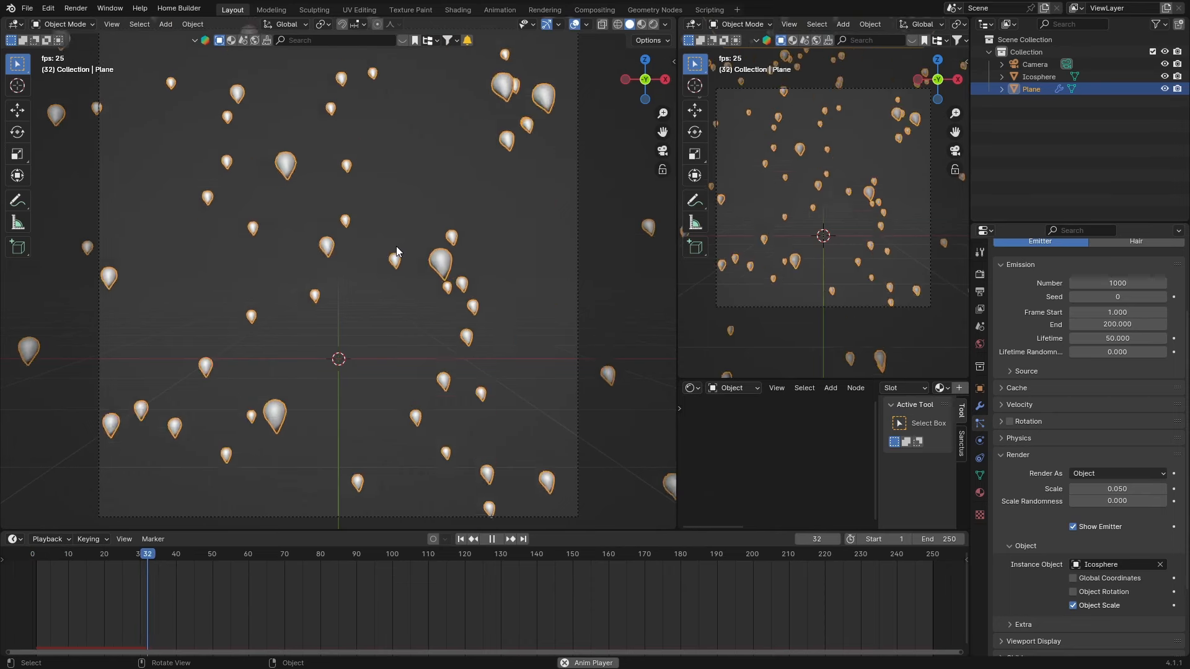
key("space")
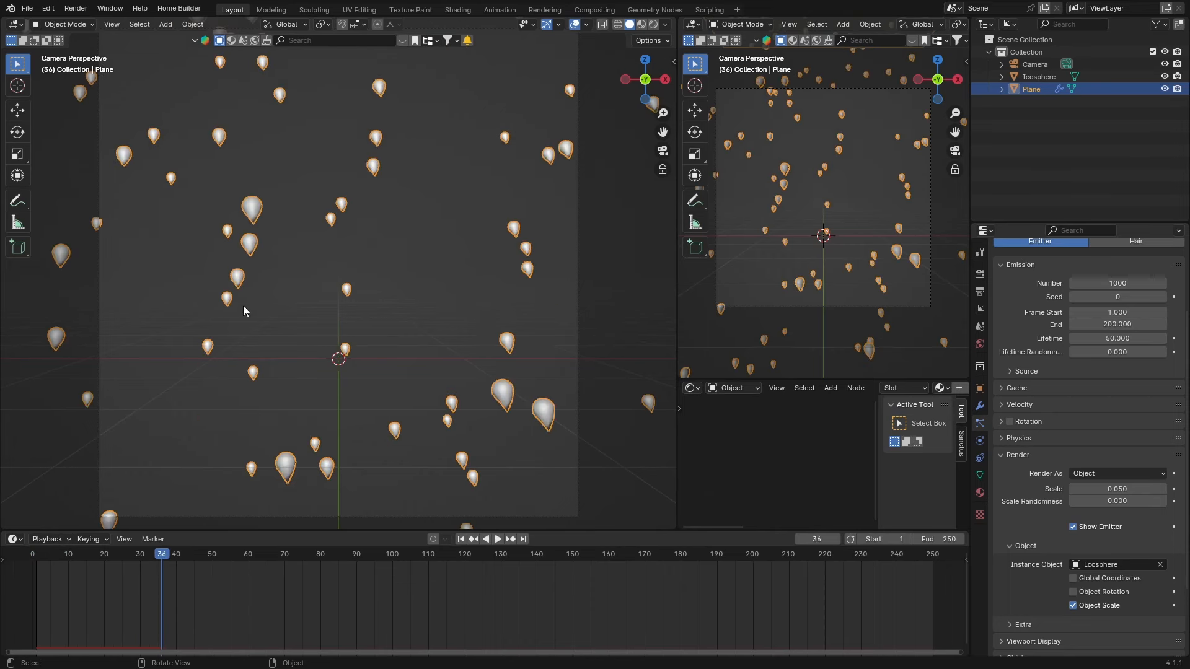
left_click_drag(93, 553, 32, 555)
key("space")
key("space")
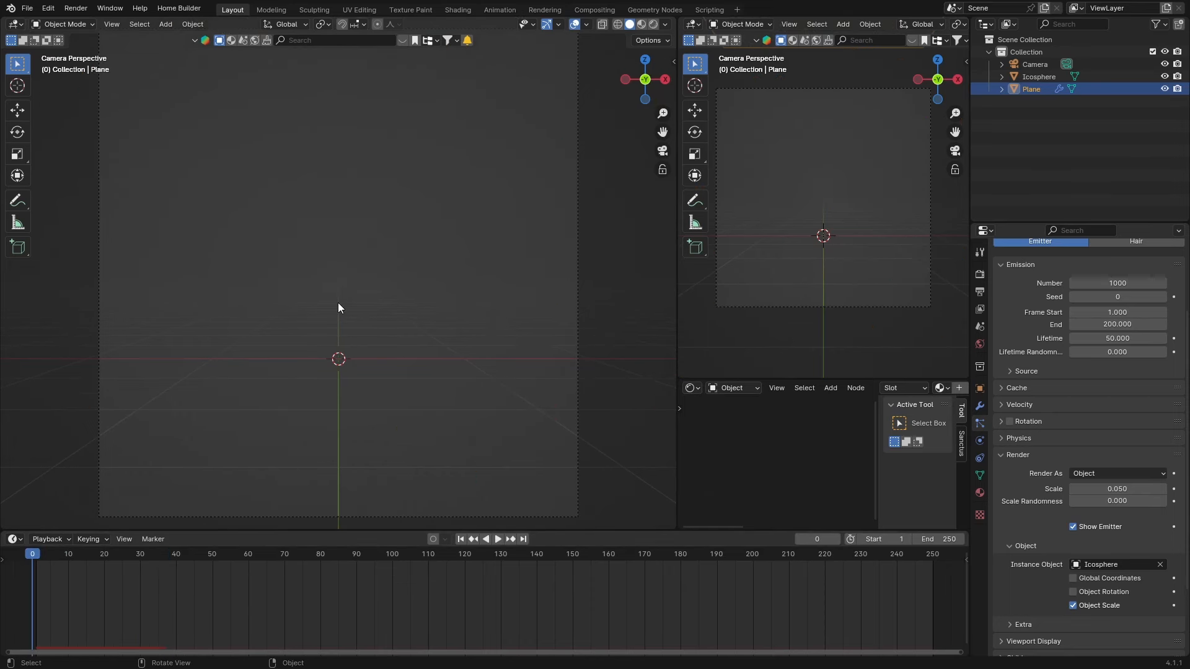
- Play the drops up to frame 38, then set the particle scale to 0.020 and scale randomness to 1.000
middle_click_drag(337, 302, 438, 326)
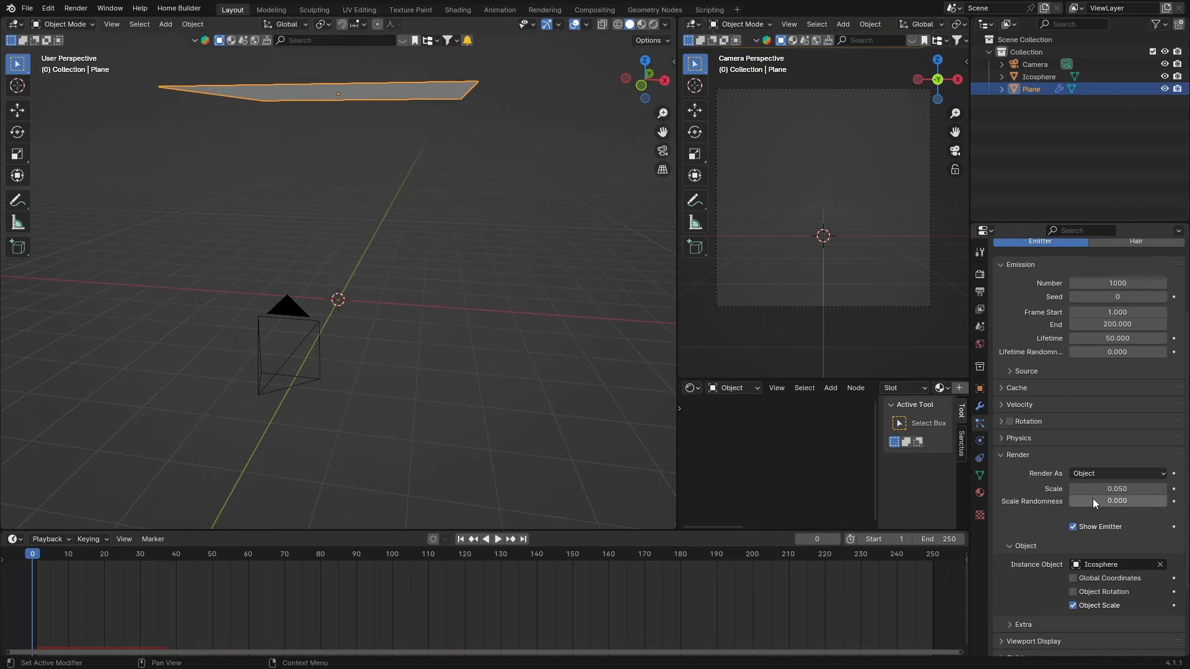
key("space")
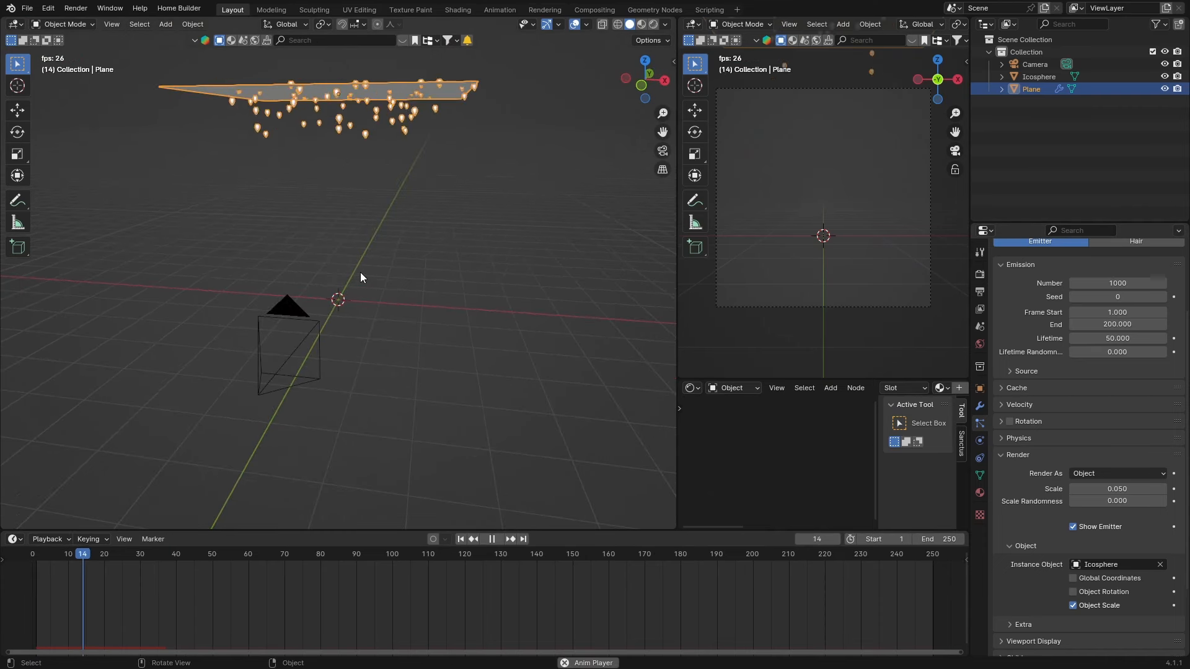
key("space")
mouse_move(1095, 490)
left_mouse_down()
mouse_move(1134, 490)
mouse_move(1081, 490)
mouse_move(1116, 489)
mouse_move(1103, 489)
mouse_move(1116, 501)
left_mouse_up()
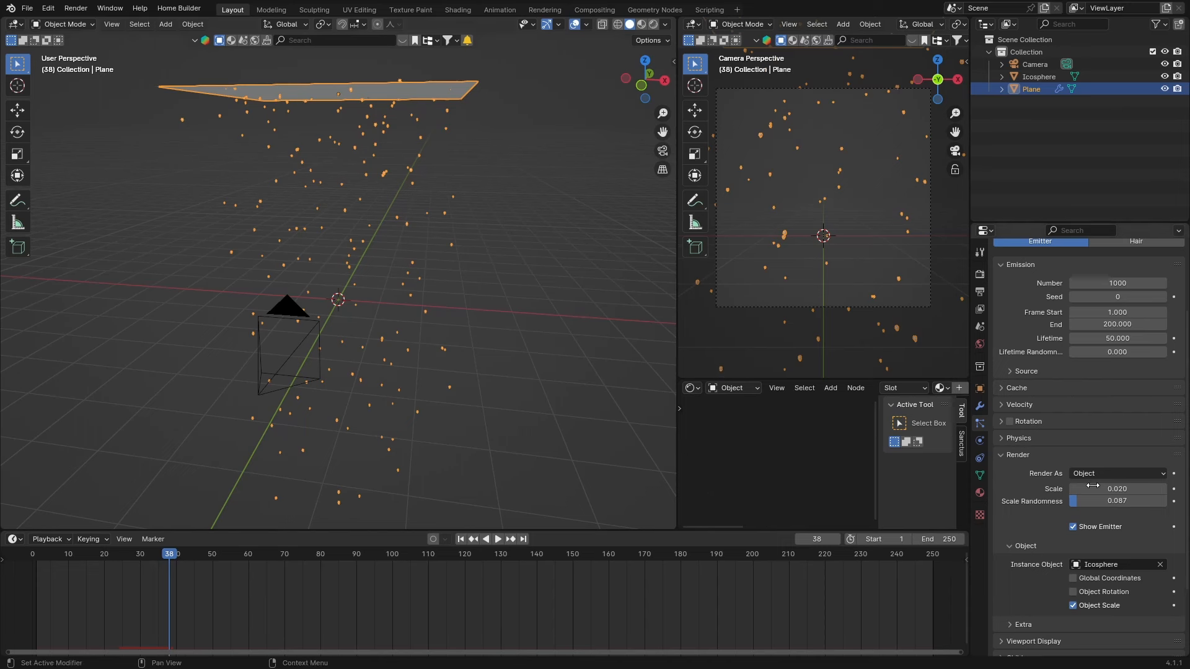
left_click_drag(1079, 507, 1171, 507)
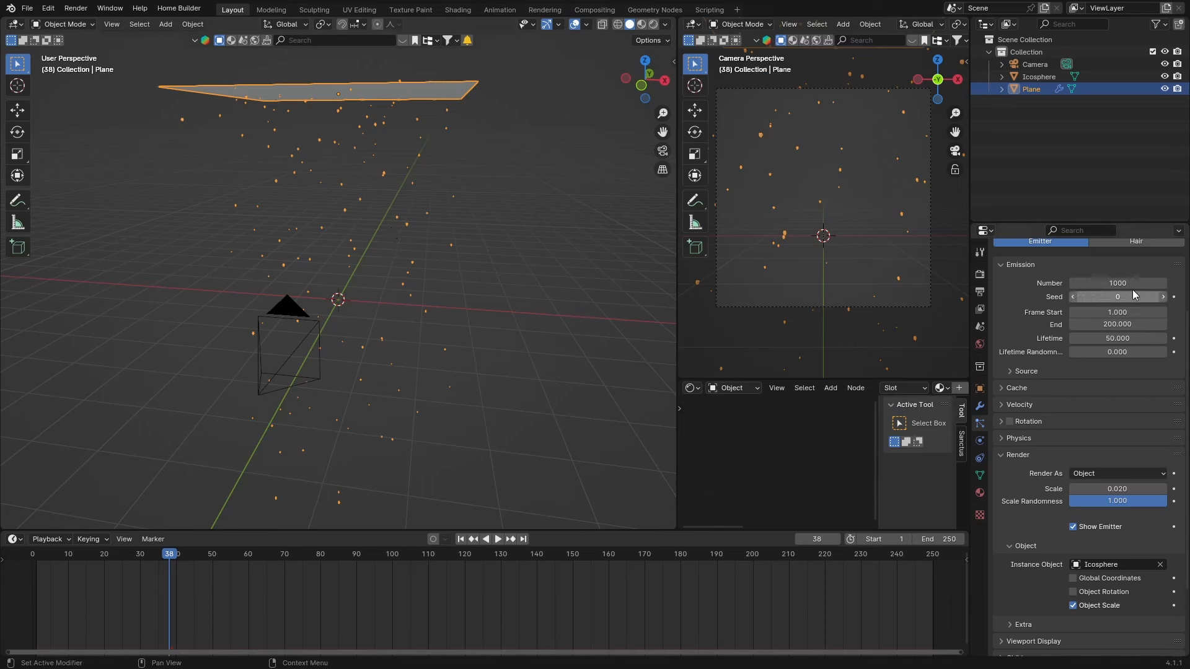
- Raise the particle emission number to 1745 and play the animation to check the drop density
left_click_drag(1117, 282, 1094, 282)
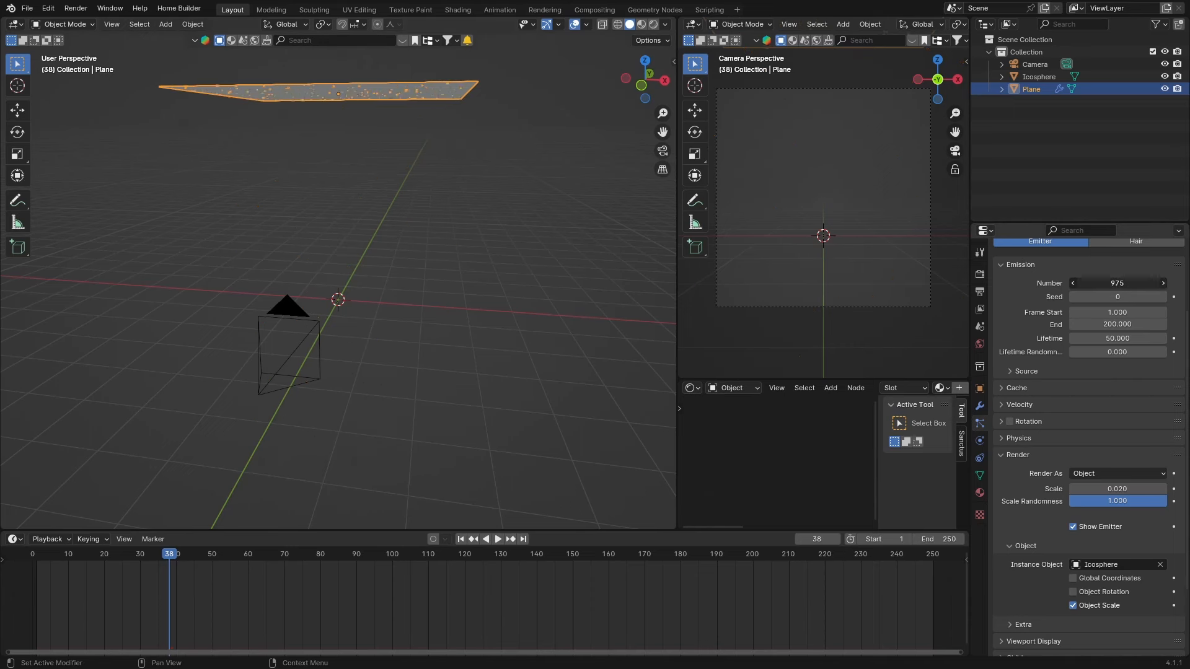
left_click_drag(1094, 283, 1092, 282)
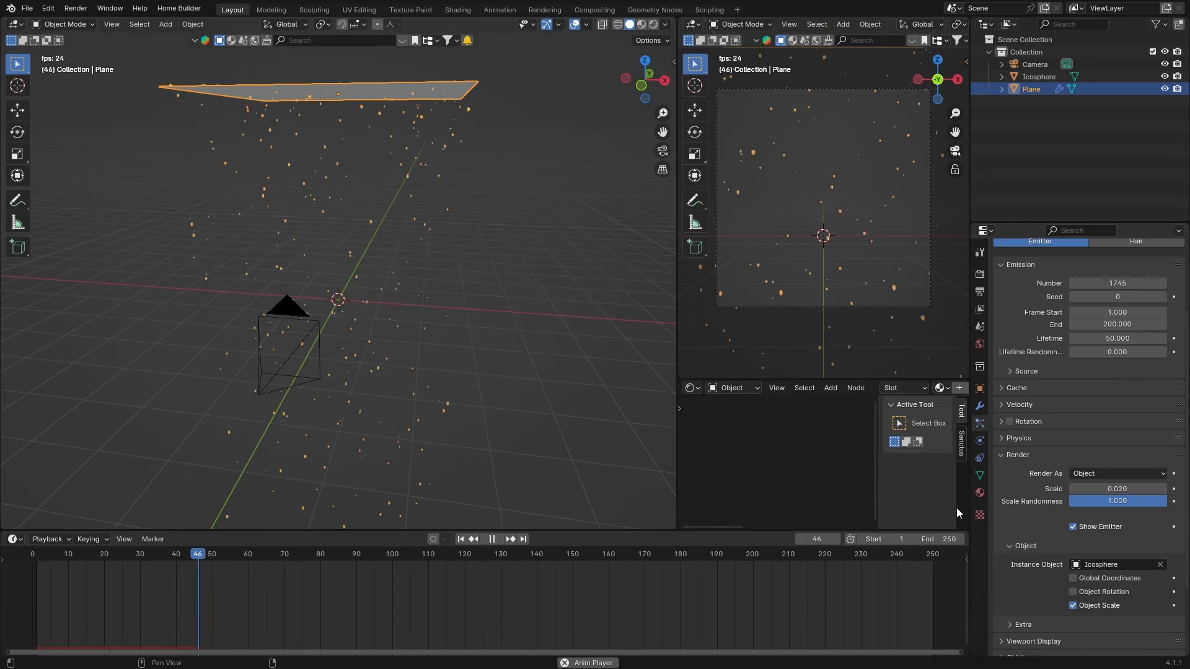
key("space")
- Set the particle emission number to 10000 and play the animation with the denser drops
left_click(1067, 283)
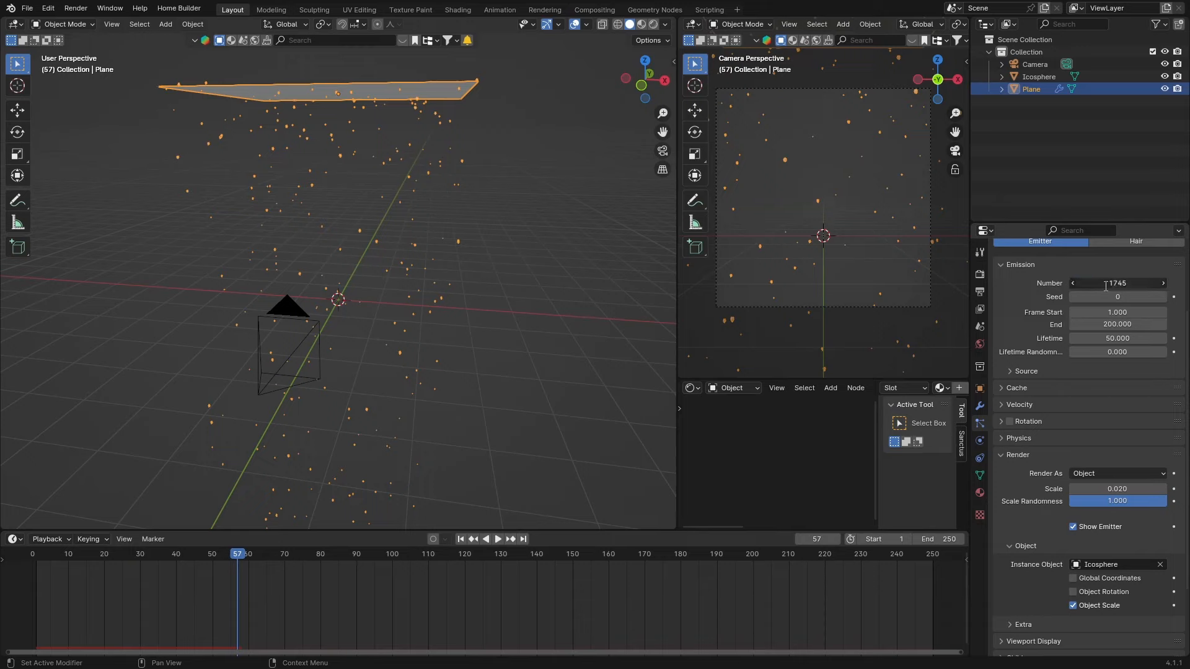
type("10000")
key("Return")
key("space")
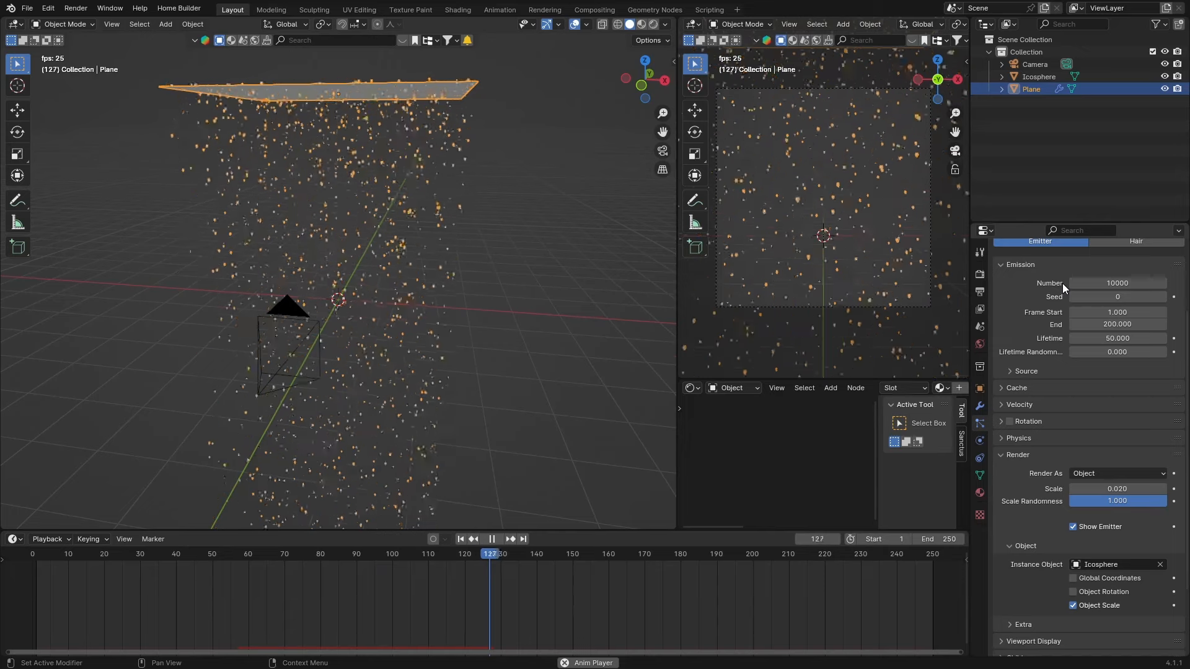
key("space")
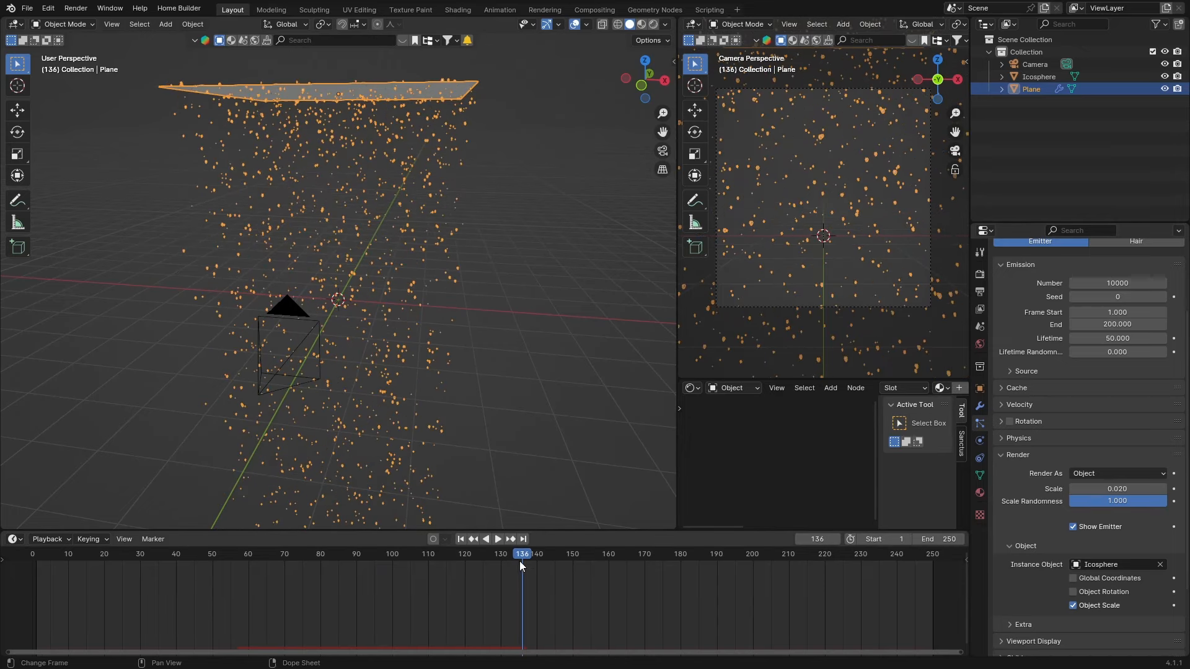
- Replay the dense drops from frame 0, inspect them from nearer the front, and rewind to frame 0
left_click_drag(521, 562, 29, 556)
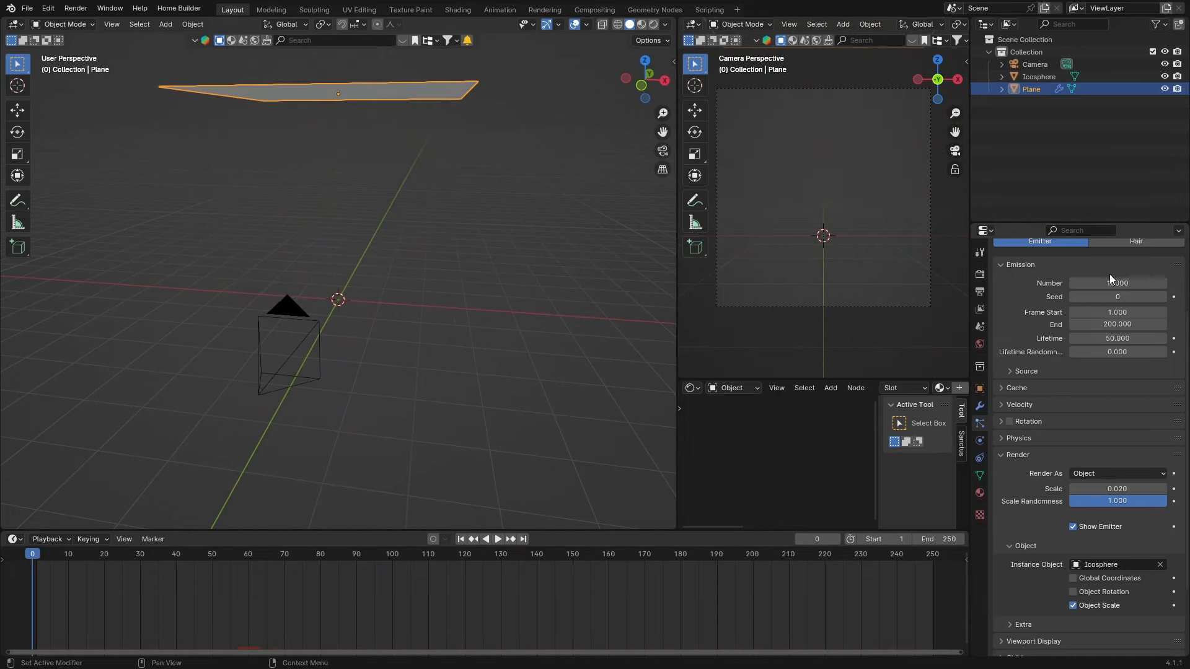
key("space")
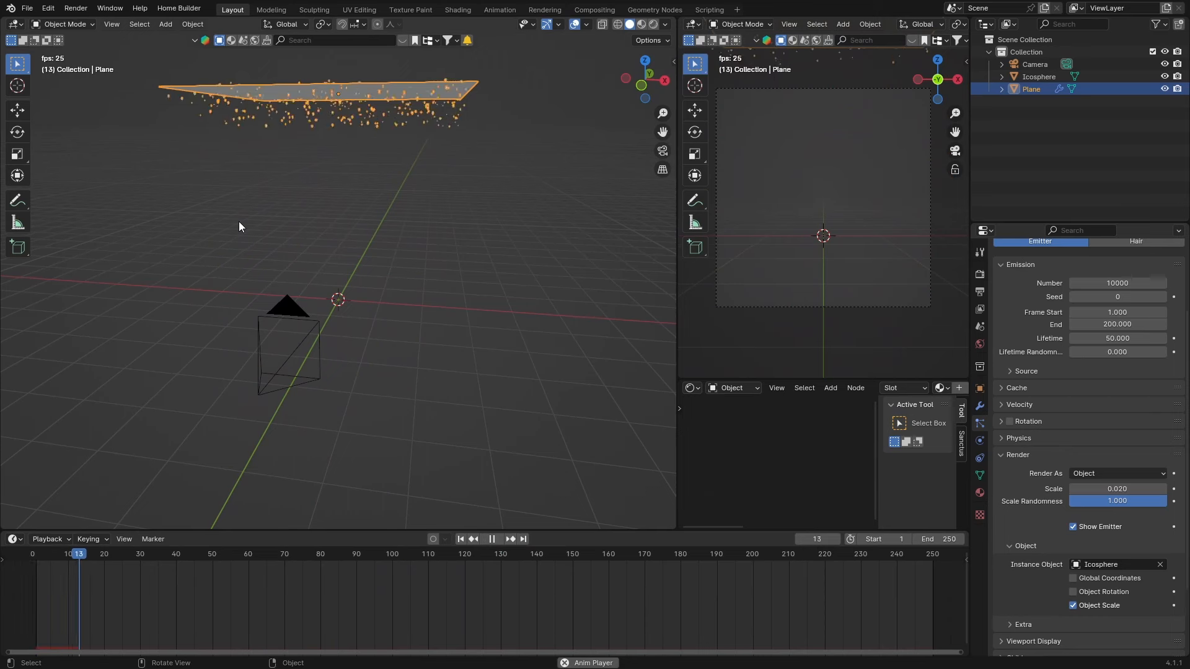
key("space")
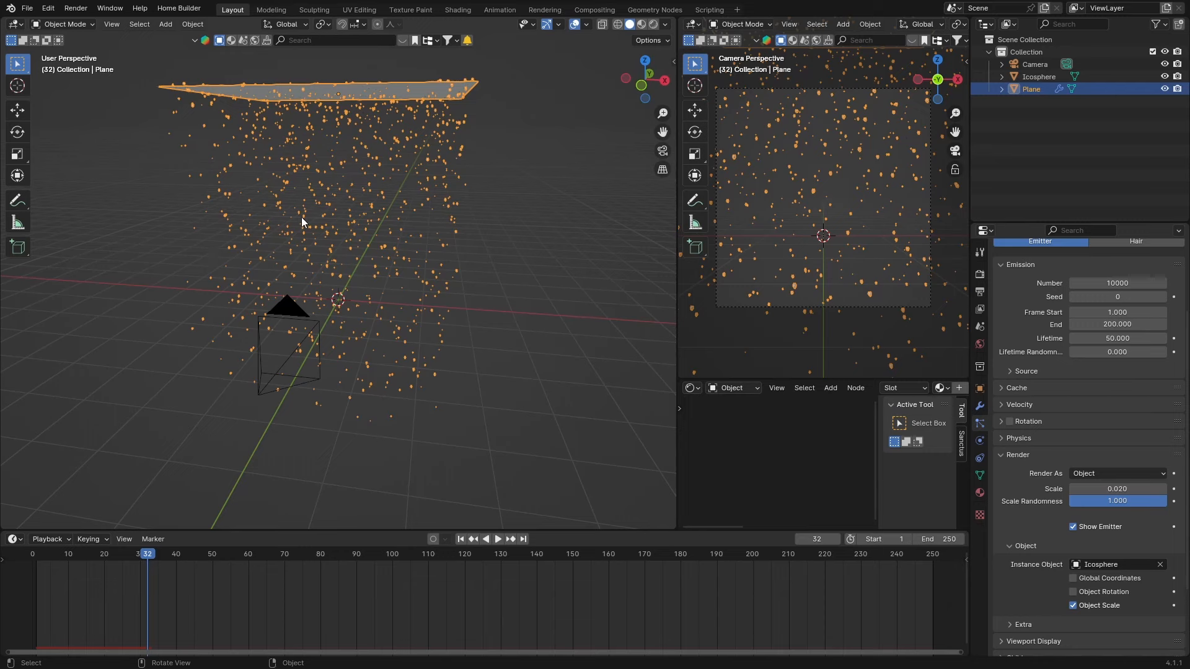
middle_click_drag(301, 216, 311, 188)
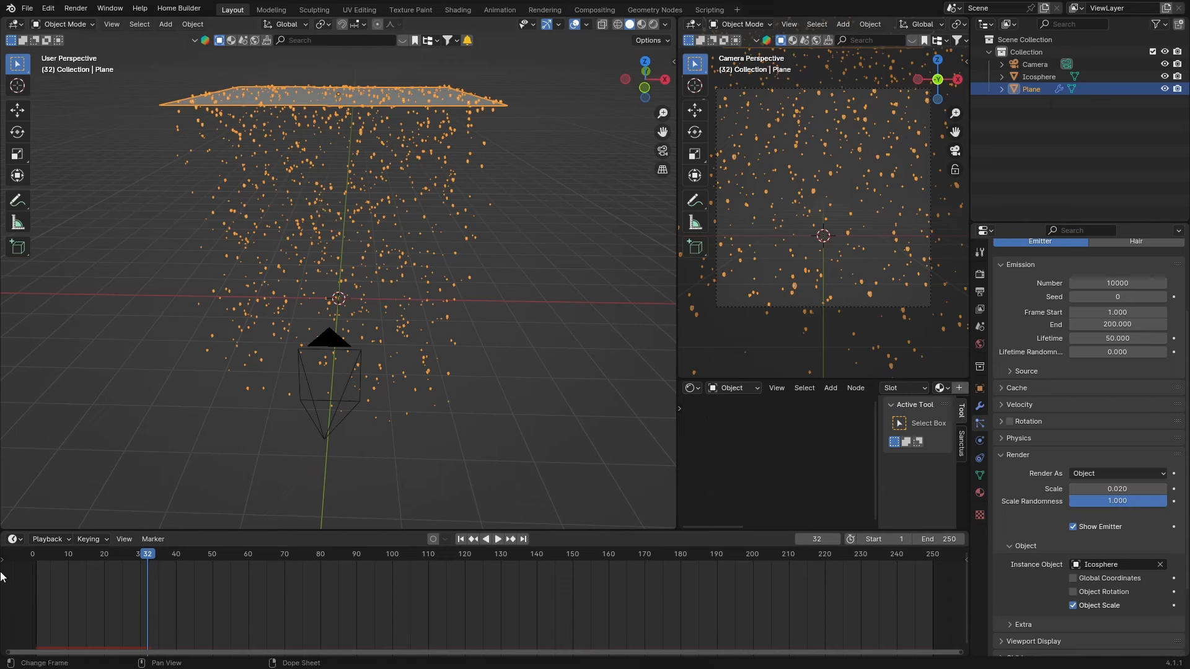
left_click_drag(60, 561, 36, 546)
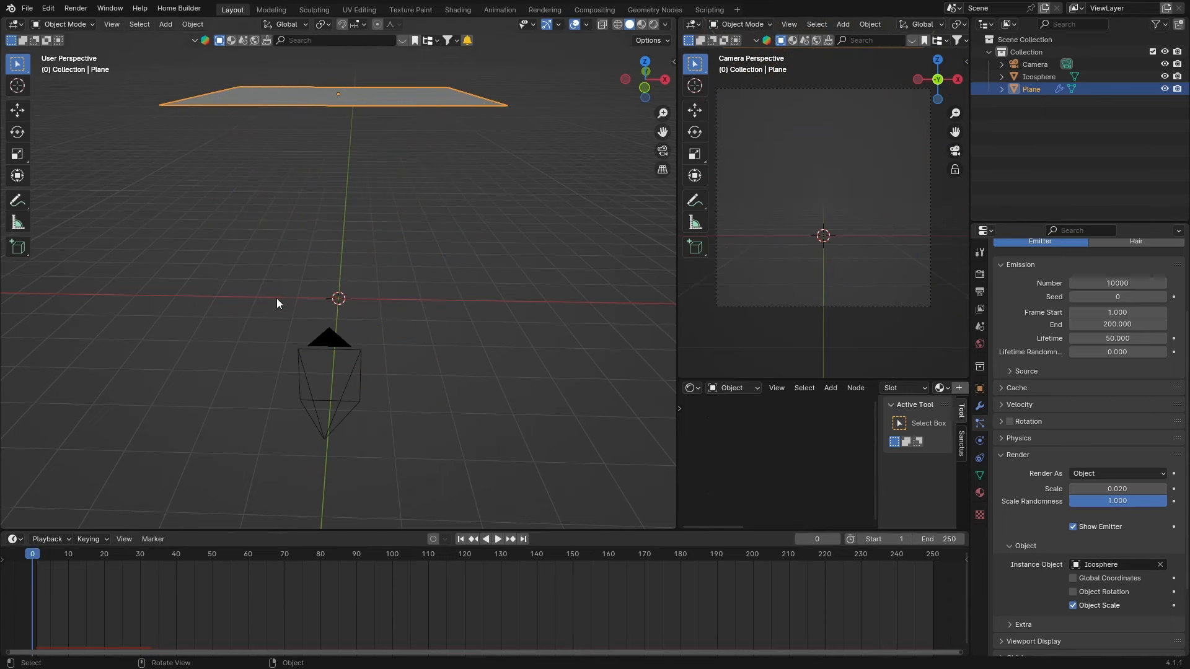
- Add a wind force field at the world origin and increase its strength
key("shift+a")
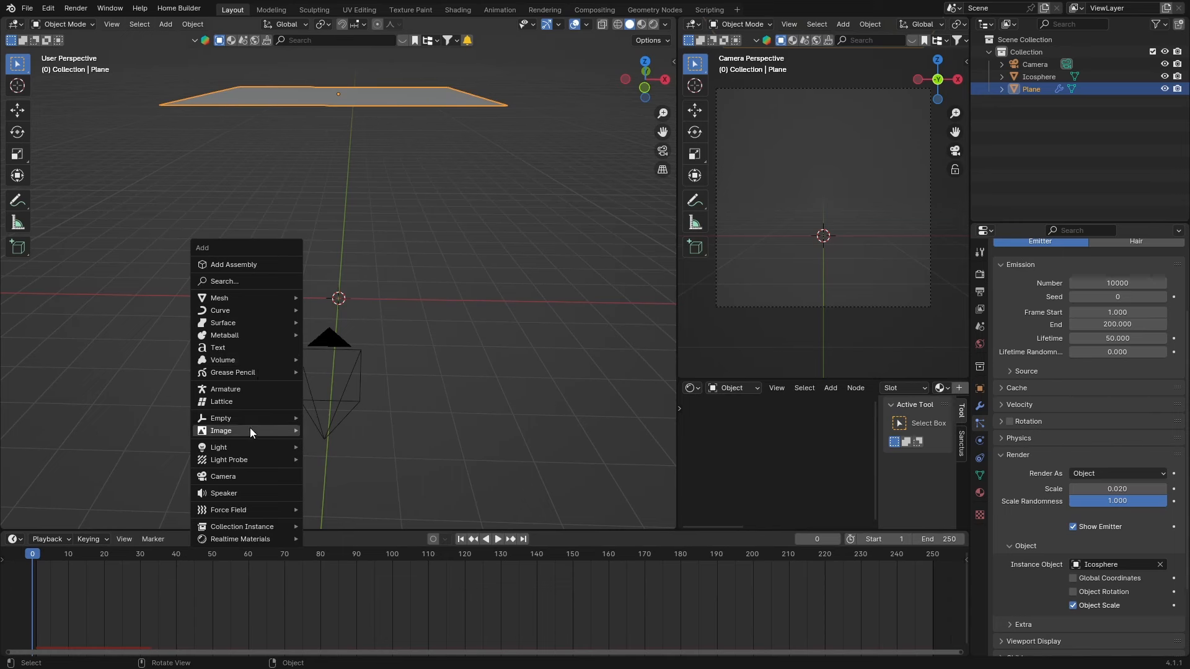
mouse_move(250, 511)
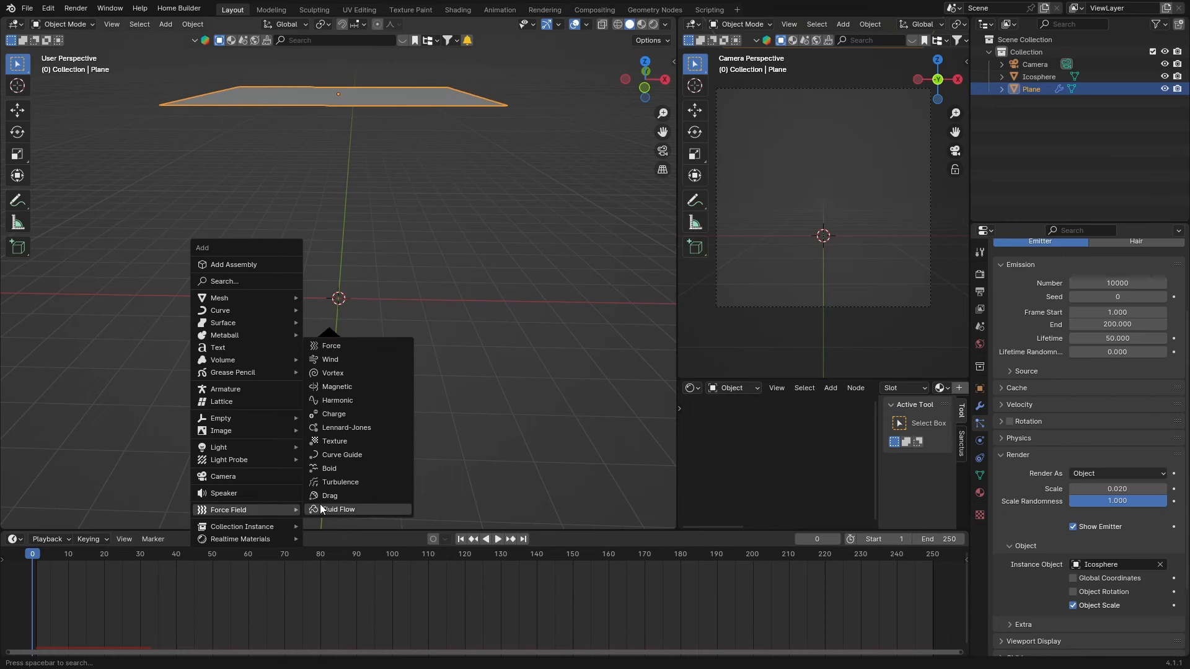
left_click(343, 360)
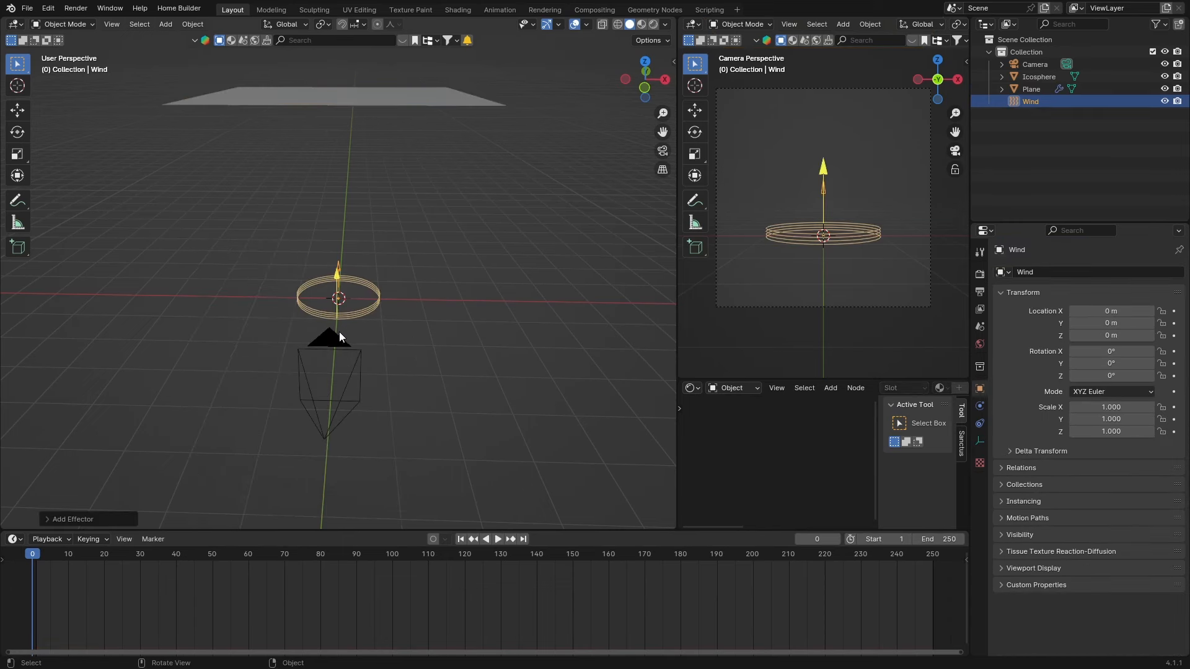
mouse_move(337, 277)
left_mouse_down()
mouse_move(336, 248)
mouse_move(333, 266)
left_mouse_up()
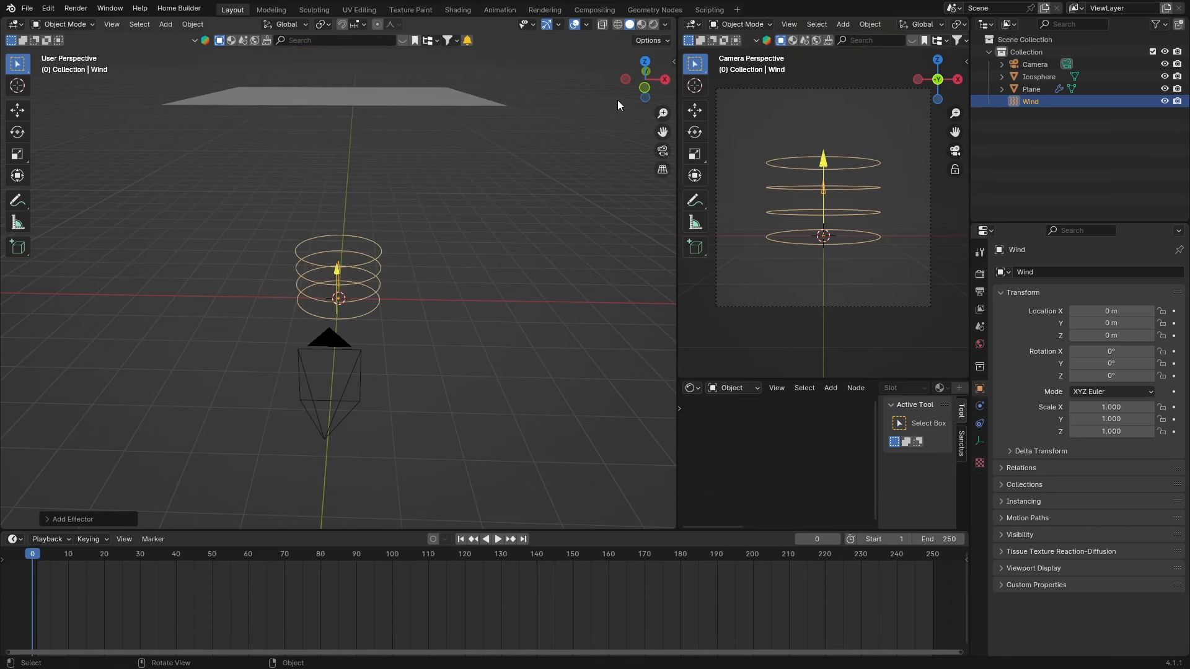
- Raise the wind force field along the Z axis to about 14.4 m, above the emitter plane
left_click(662, 80)
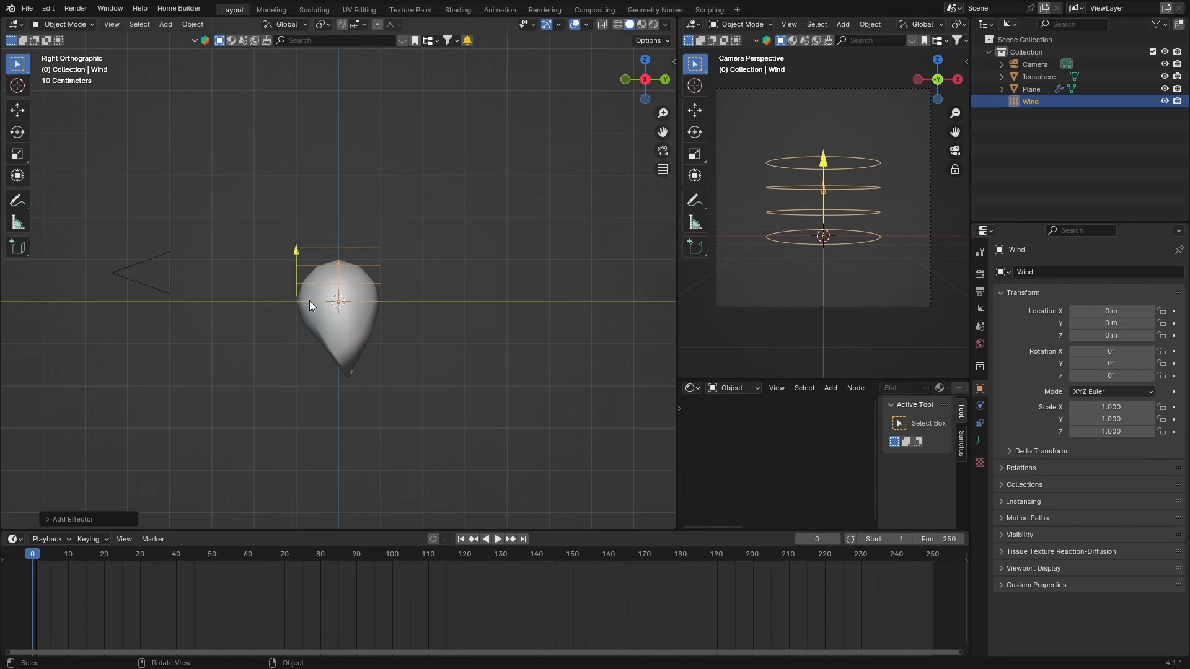
scroll(308, 297, "down", 4)
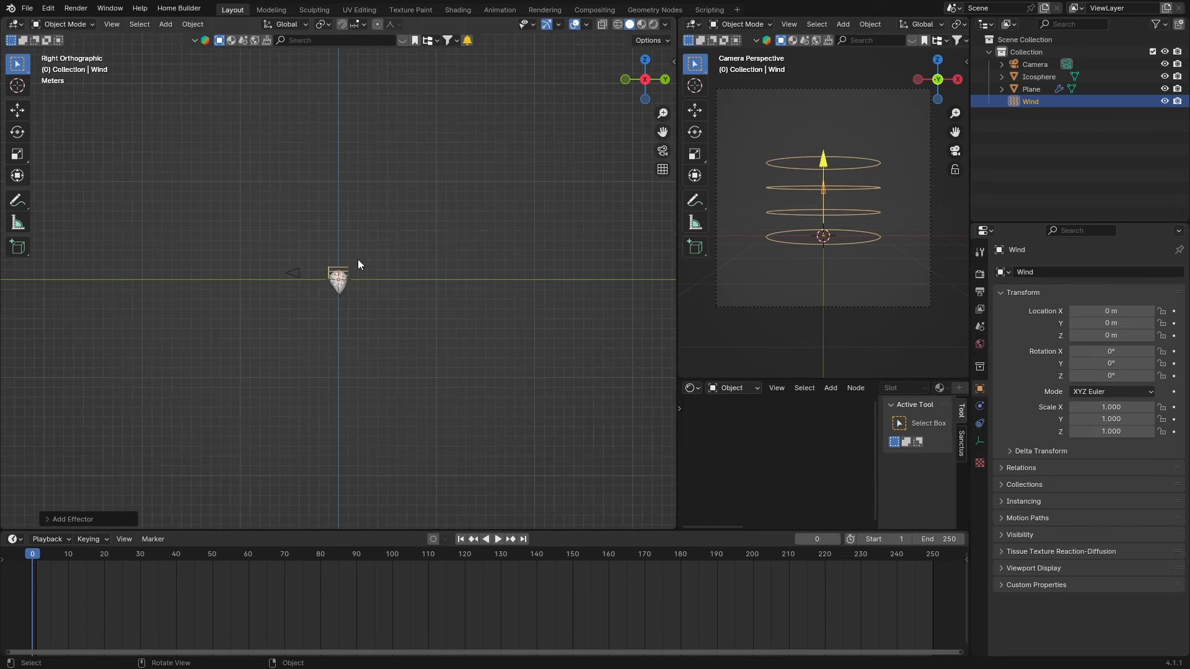
key("g")
key("z")
left_click(336, 118)
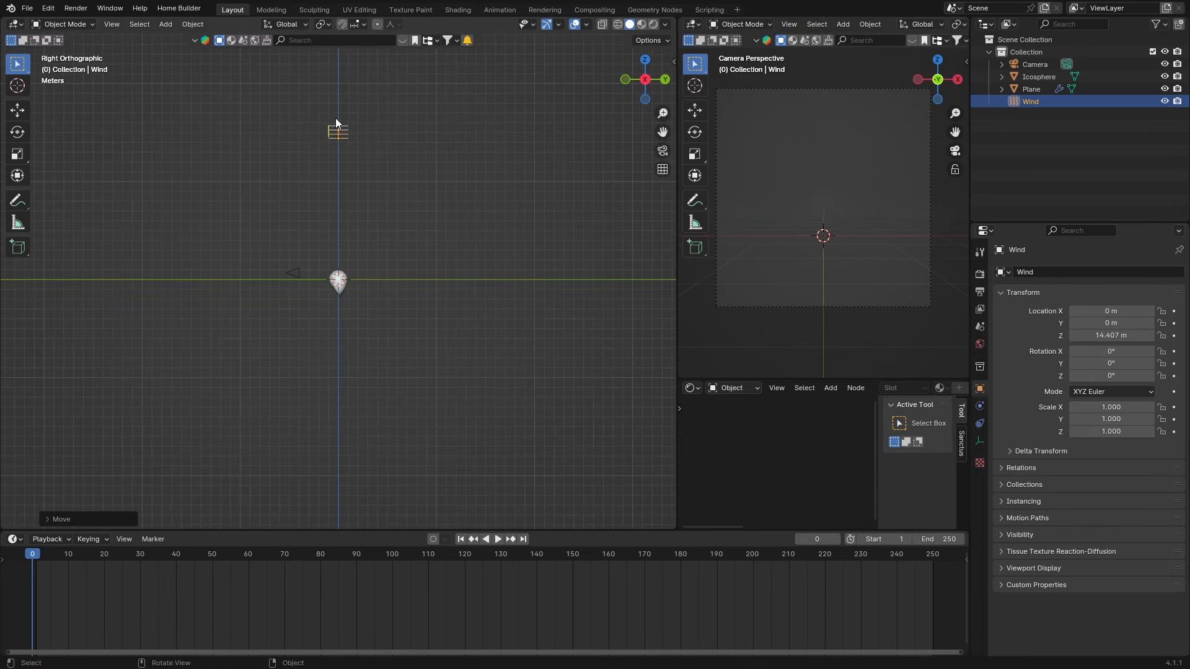
middle_click_drag(336, 117, 351, 203)
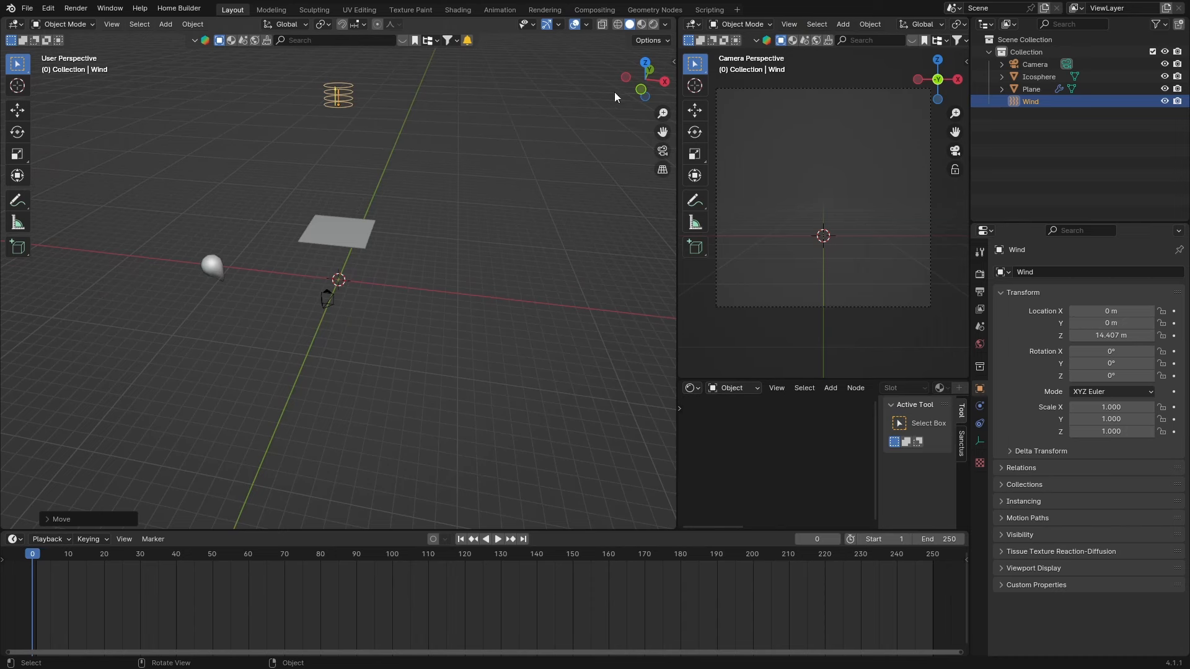
- Lower the wind force field along the Z axis to about 7.9 m, keeping it above the emitter plane
left_click(665, 81)
left_click(337, 239)
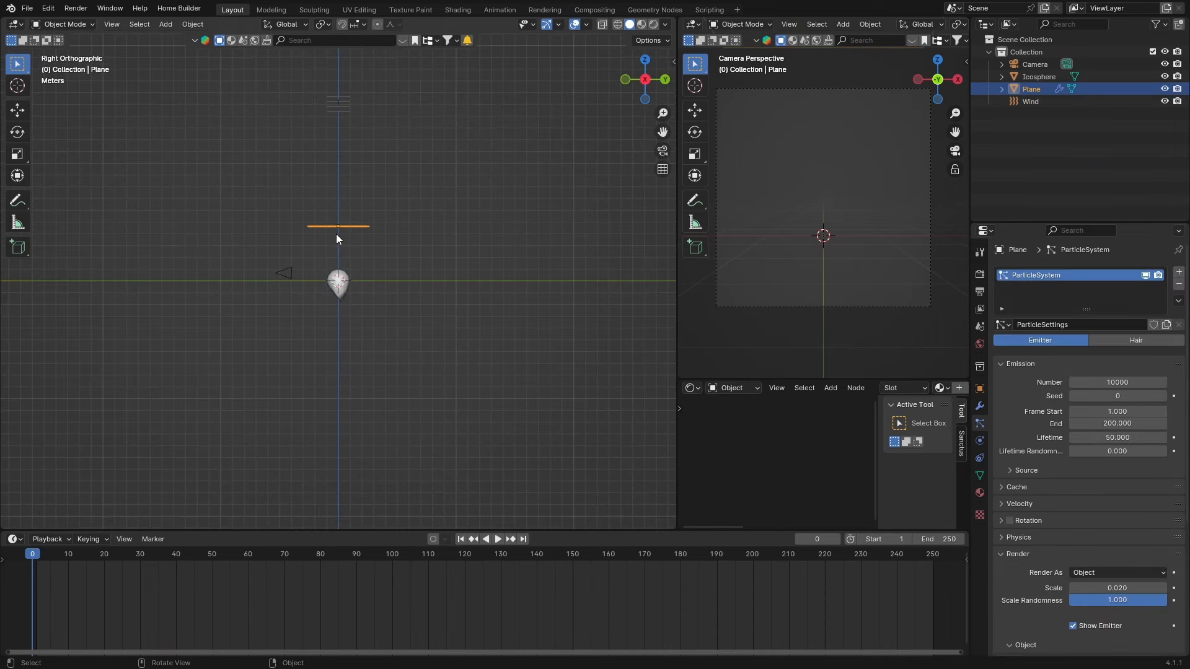
left_click(338, 109)
key("g")
key("z")
left_click(295, 201)
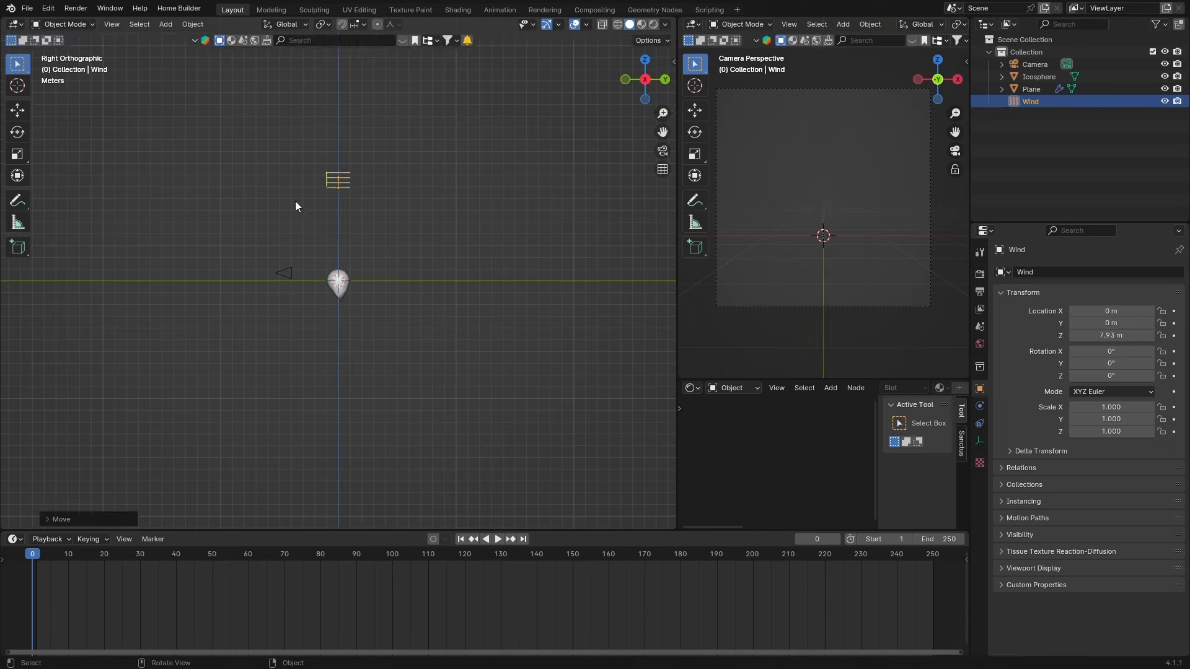
left_click(645, 60)
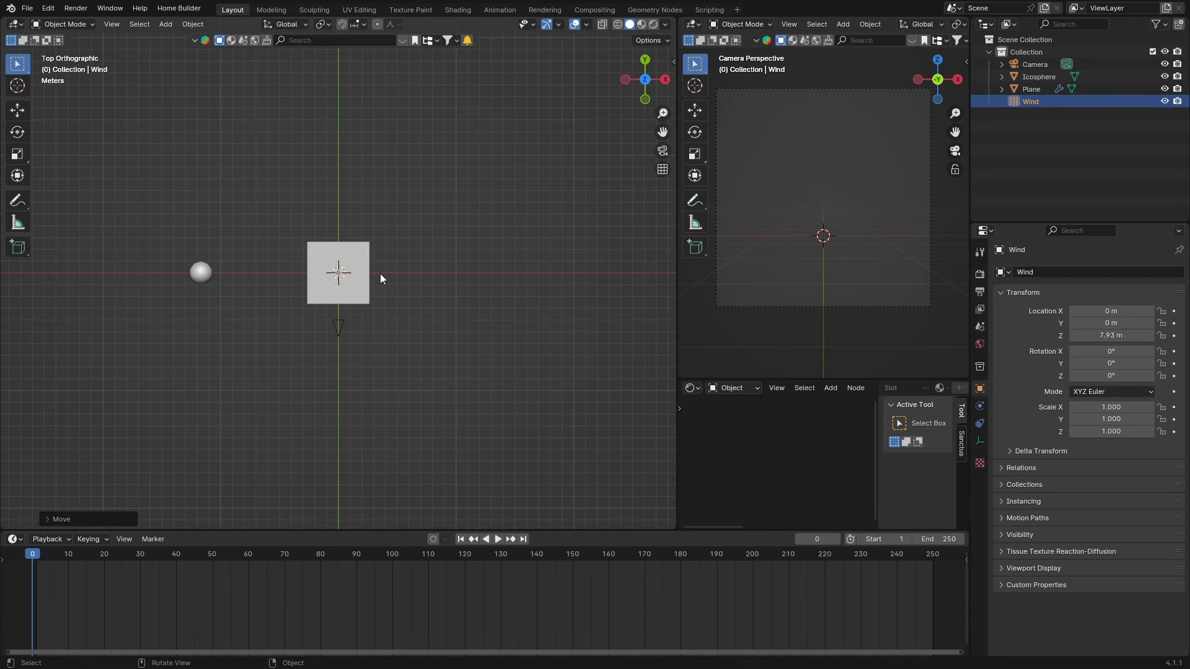
key("h")
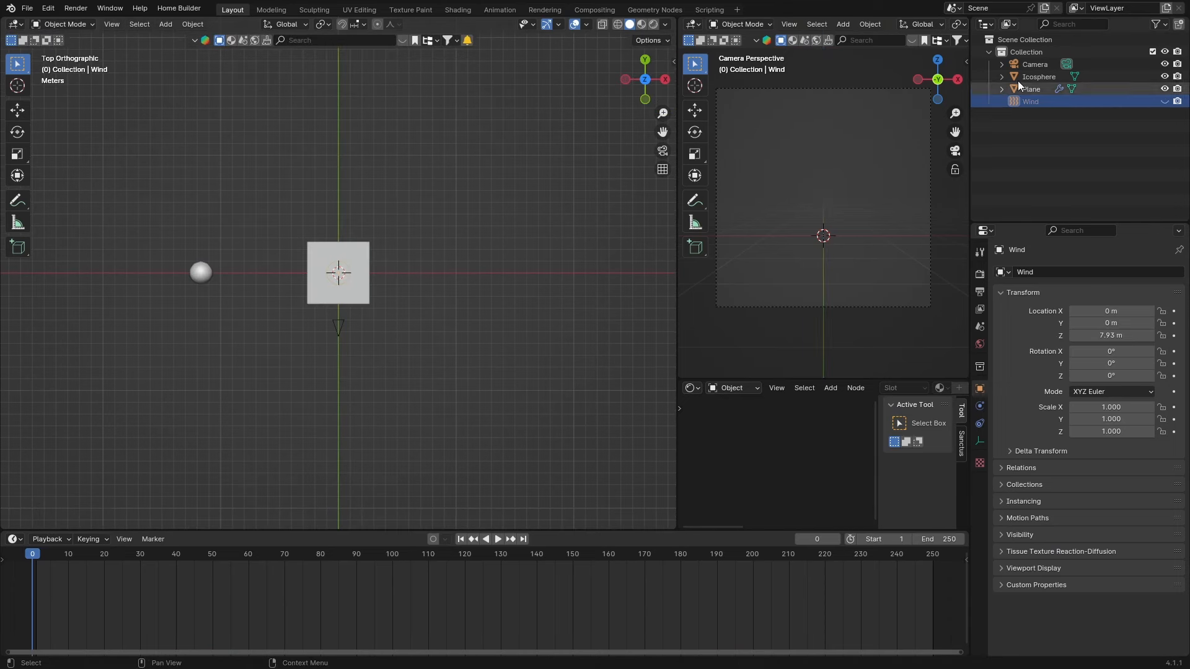
left_click(1164, 101)
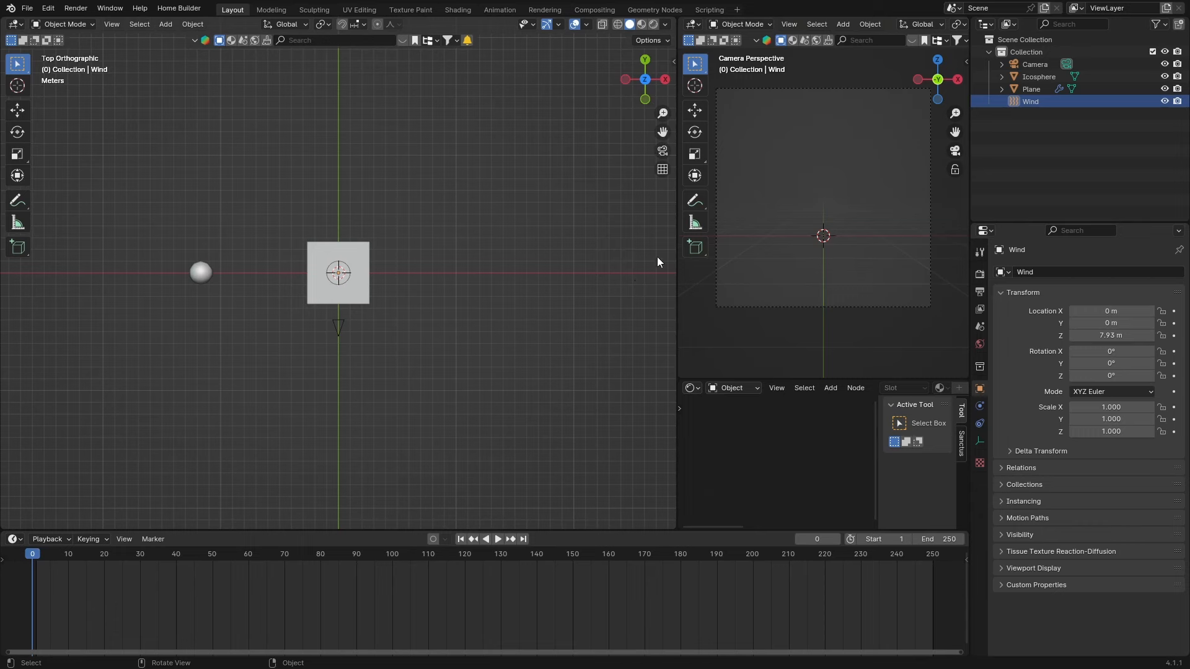
middle_click_drag(657, 256, 635, 139)
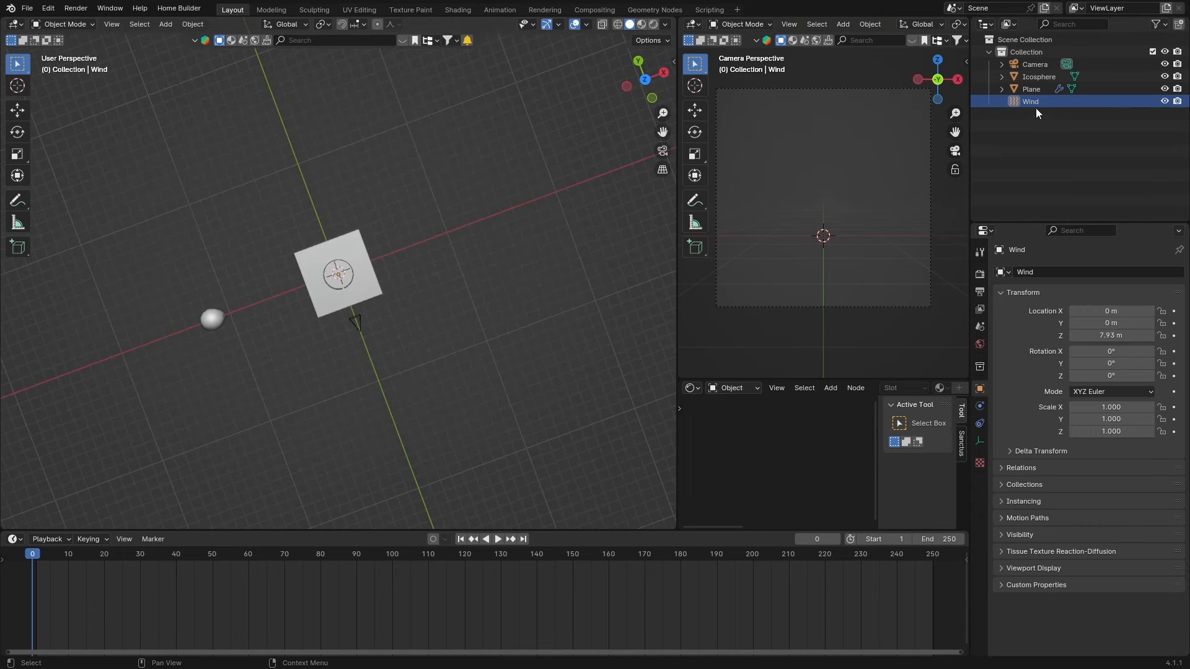
- In top view, move the wind force field along the X axis to about -4.4 m
left_click(644, 80)
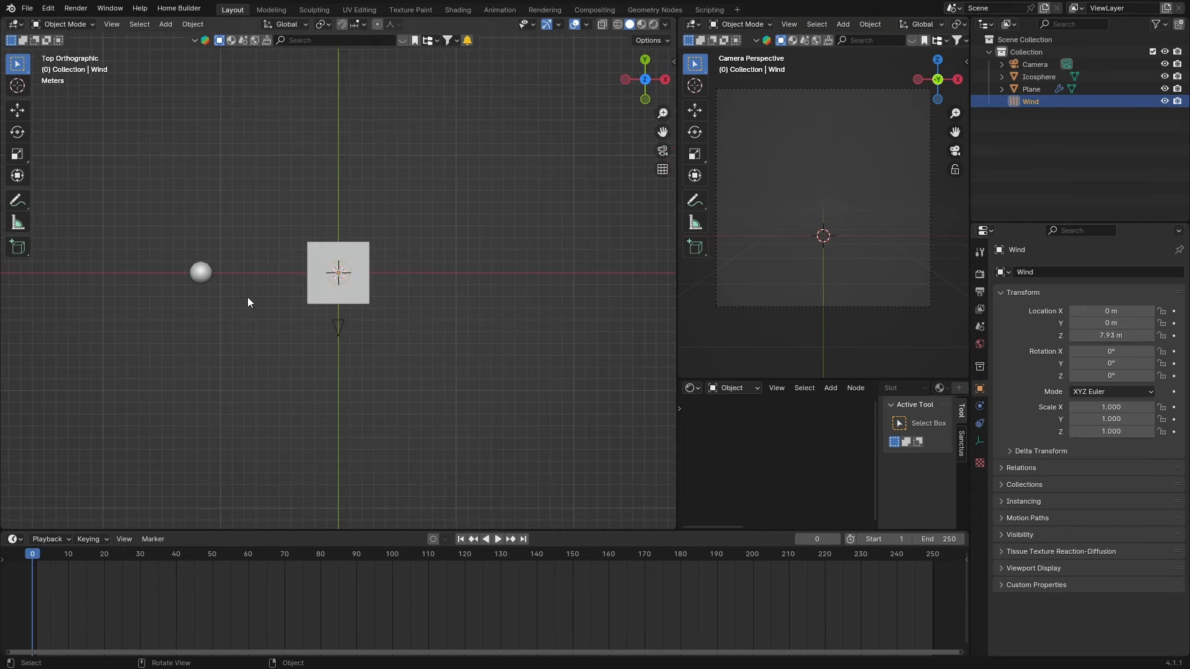
key("g")
key("x")
left_click(195, 299)
- Trackball-rotate the wind force field to about 32°, -22°, -66° and set its display size to 1.6 m
middle_click_drag(195, 299, 199, 210)
key("r")
key("r")
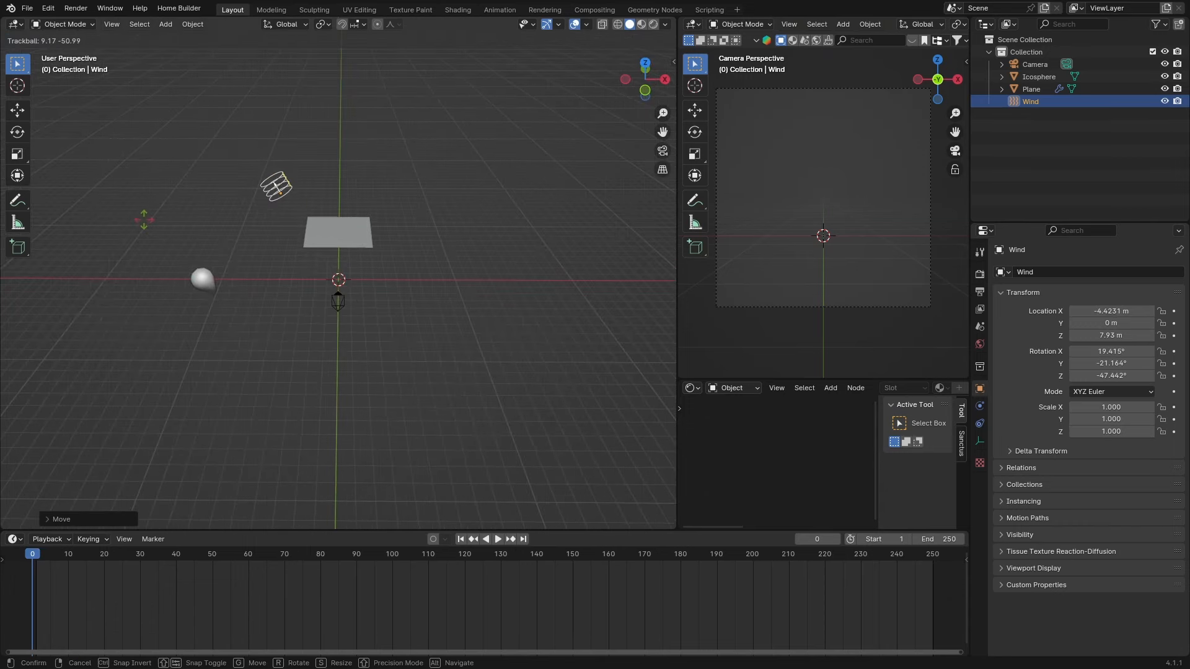
left_click(199, 214)
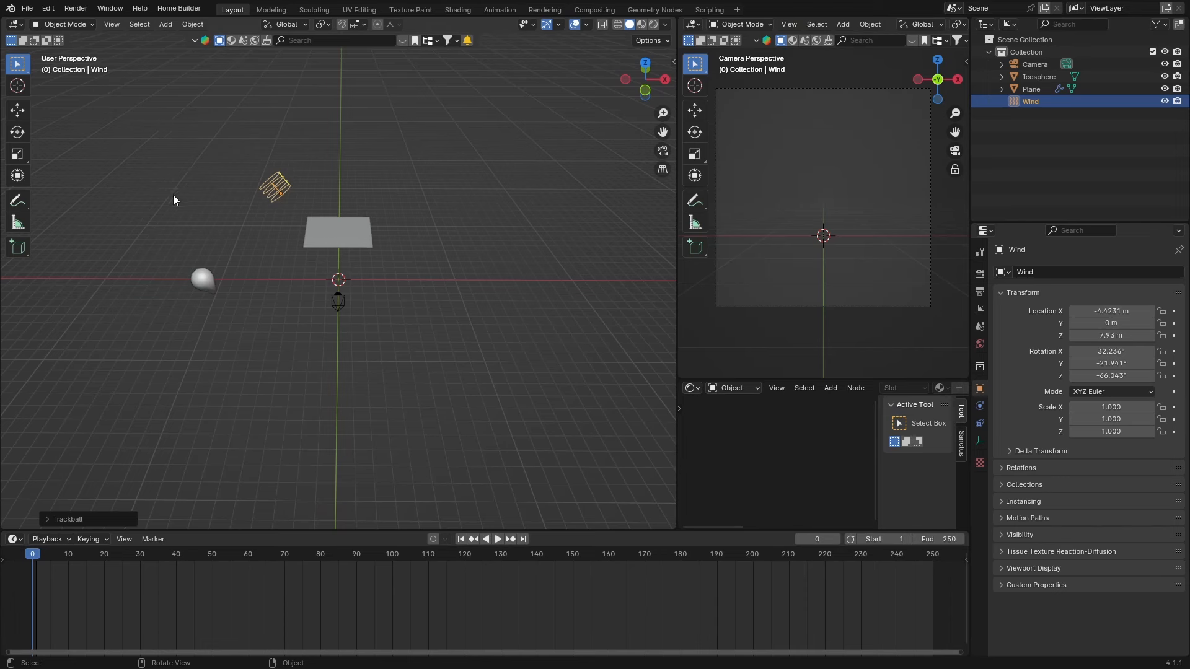
left_click(980, 441)
left_click_drag(1108, 306, 1150, 306)
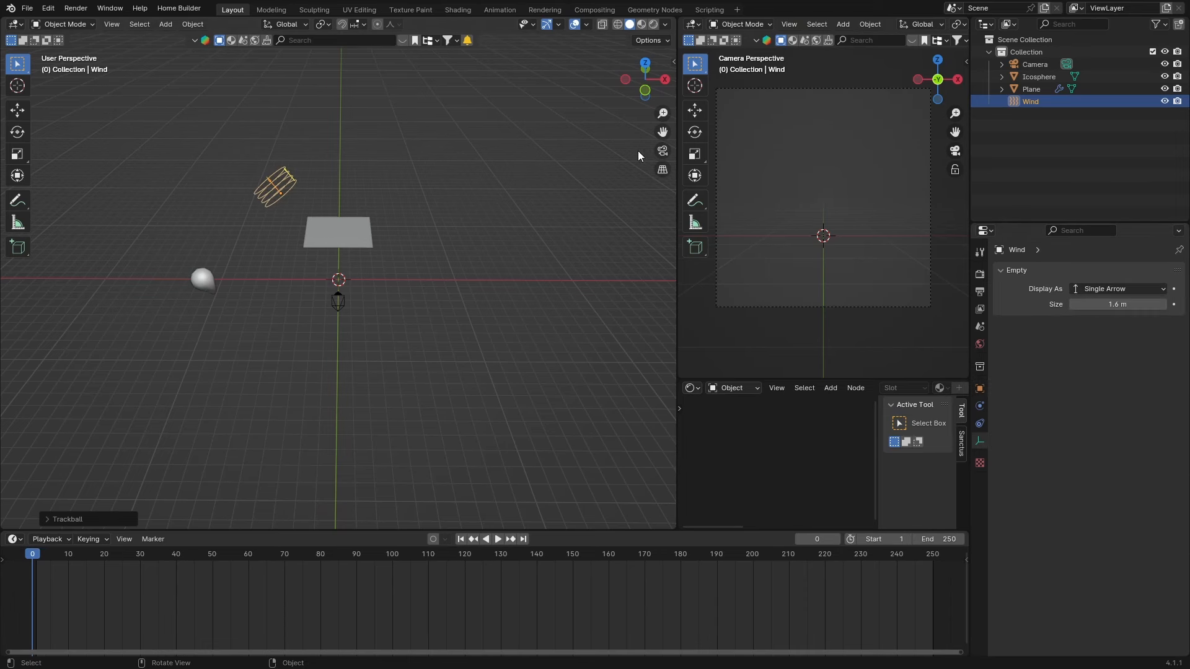
- Run the animation and rotate the wind force field so its arrow aims diagonally down toward the emitter plane
middle_click_drag(659, 151, 171, 125)
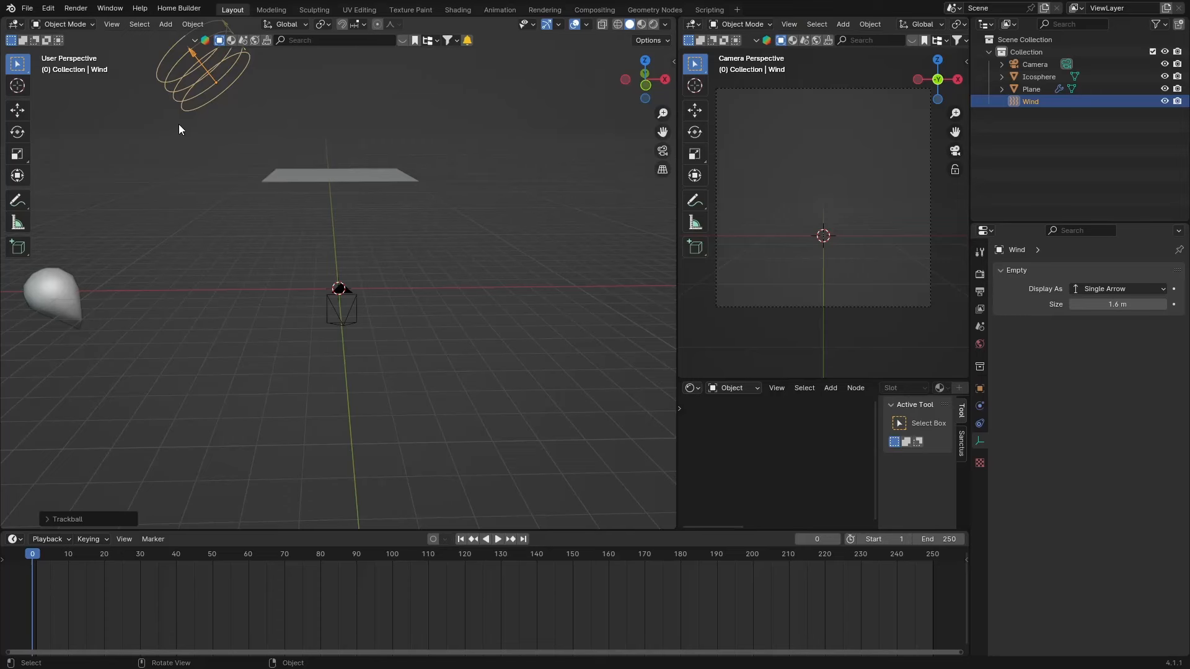
key("space")
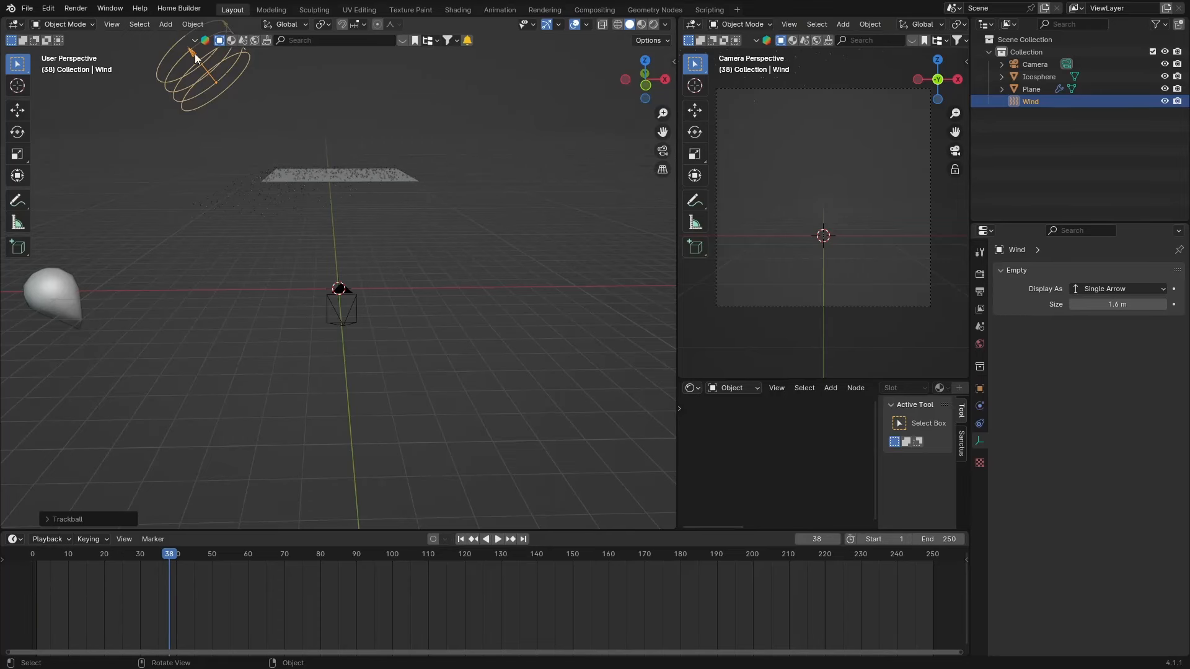
key("ctrl+z")
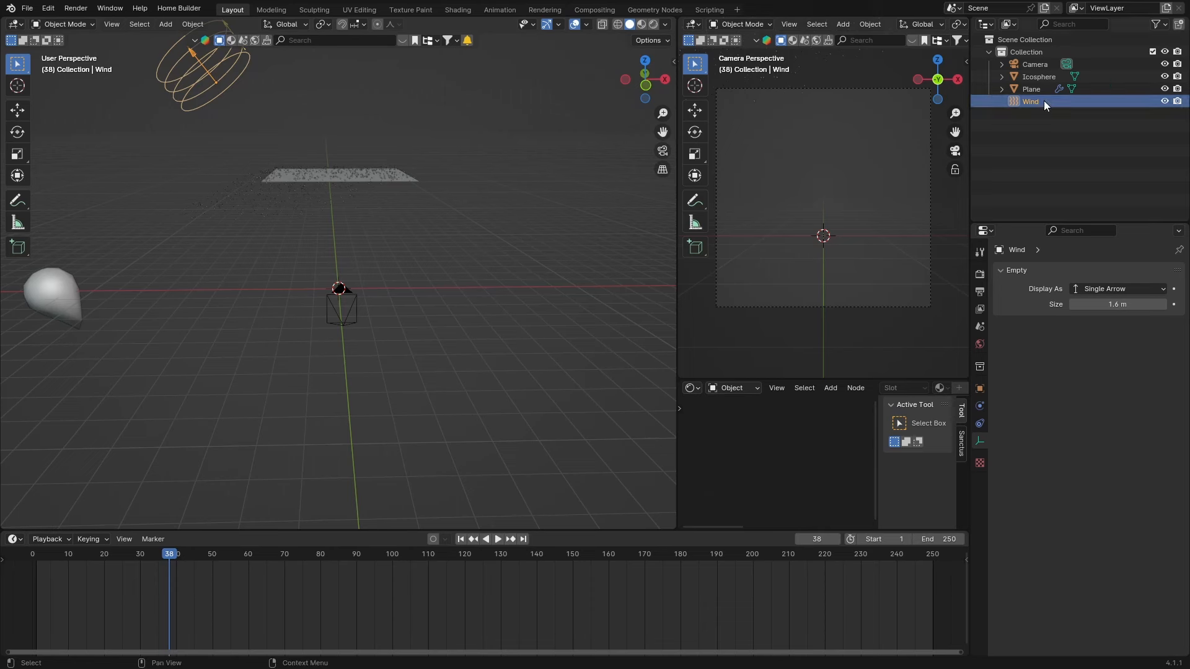
key("r")
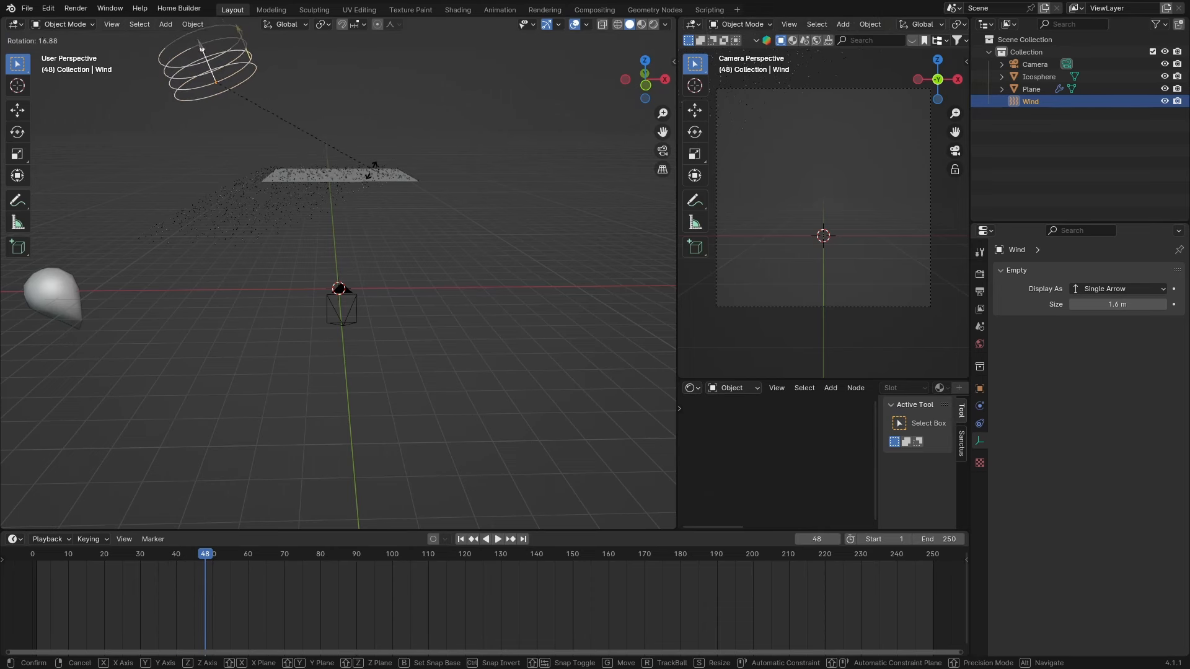
left_click(133, 79)
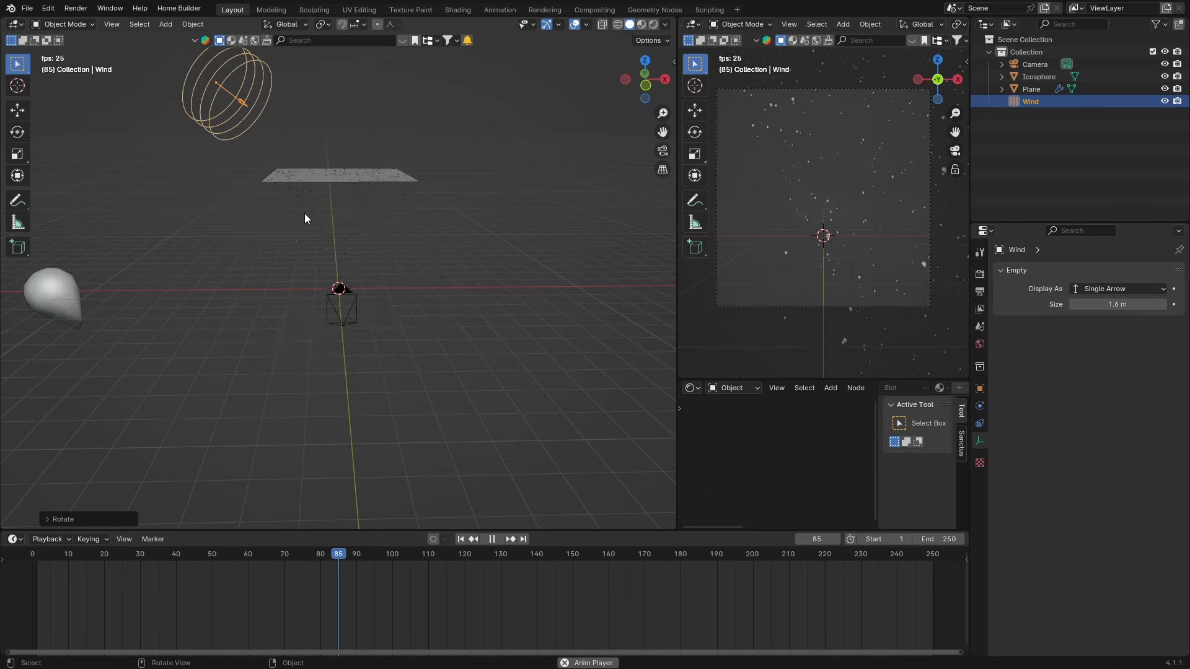
- Try different tilts of the wind force field during playback while inspecting the falling drops from nearer
scroll(304, 214, "up", 5)
scroll(305, 219, "down", 5)
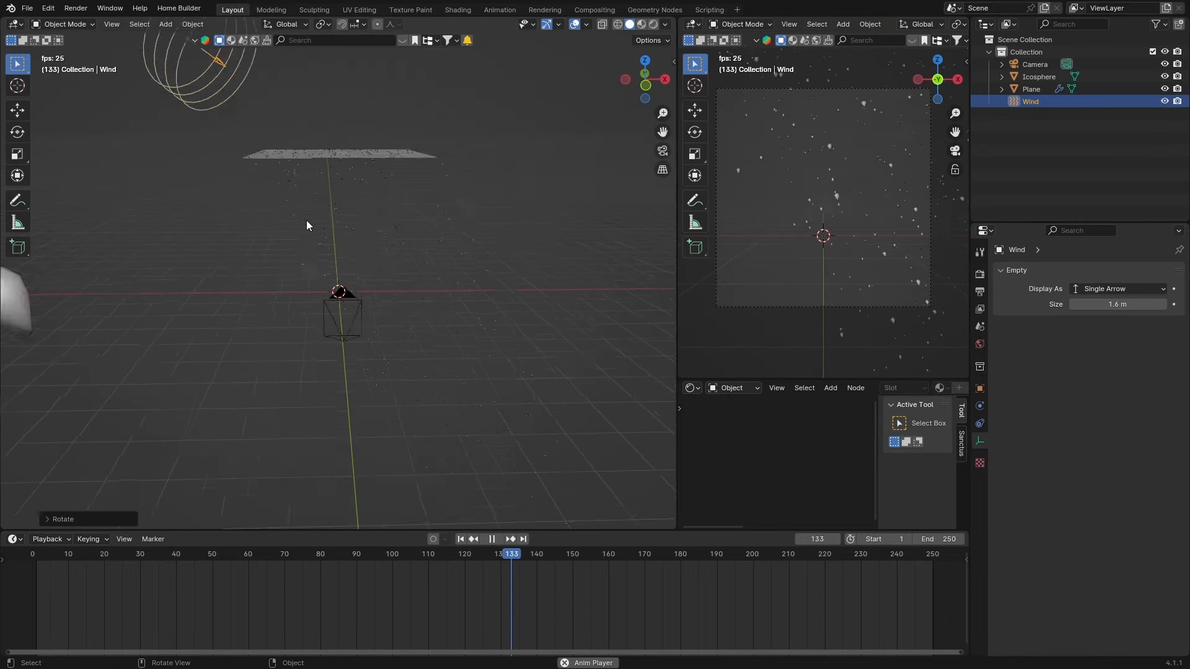
key("r")
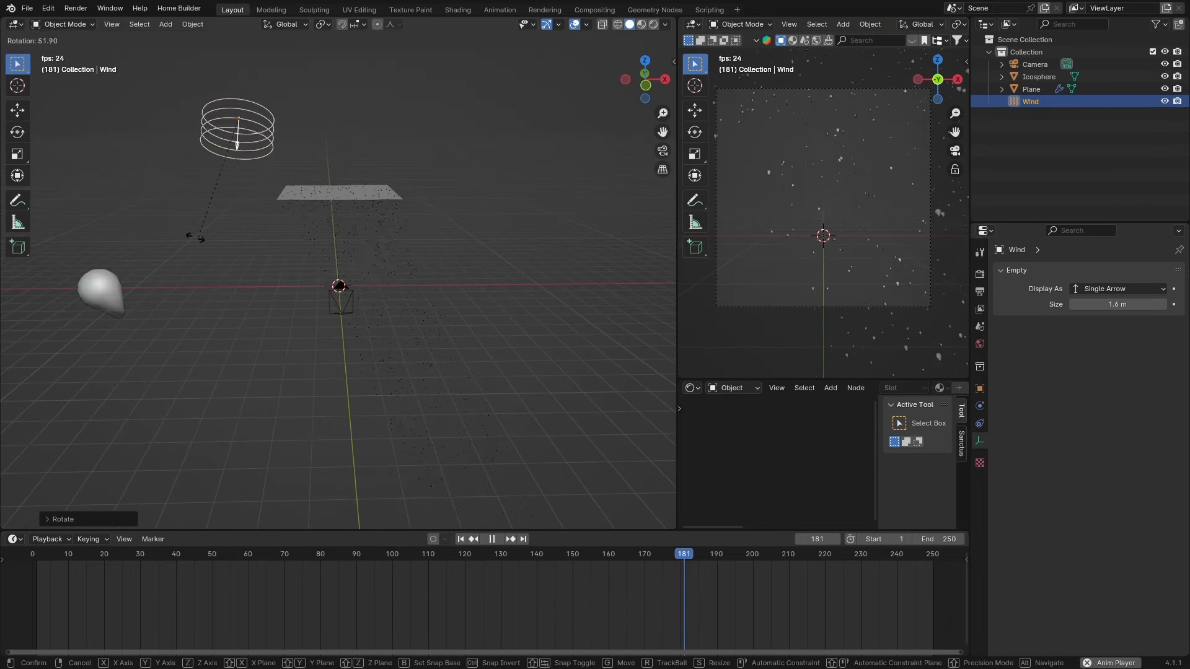
left_click(273, 228)
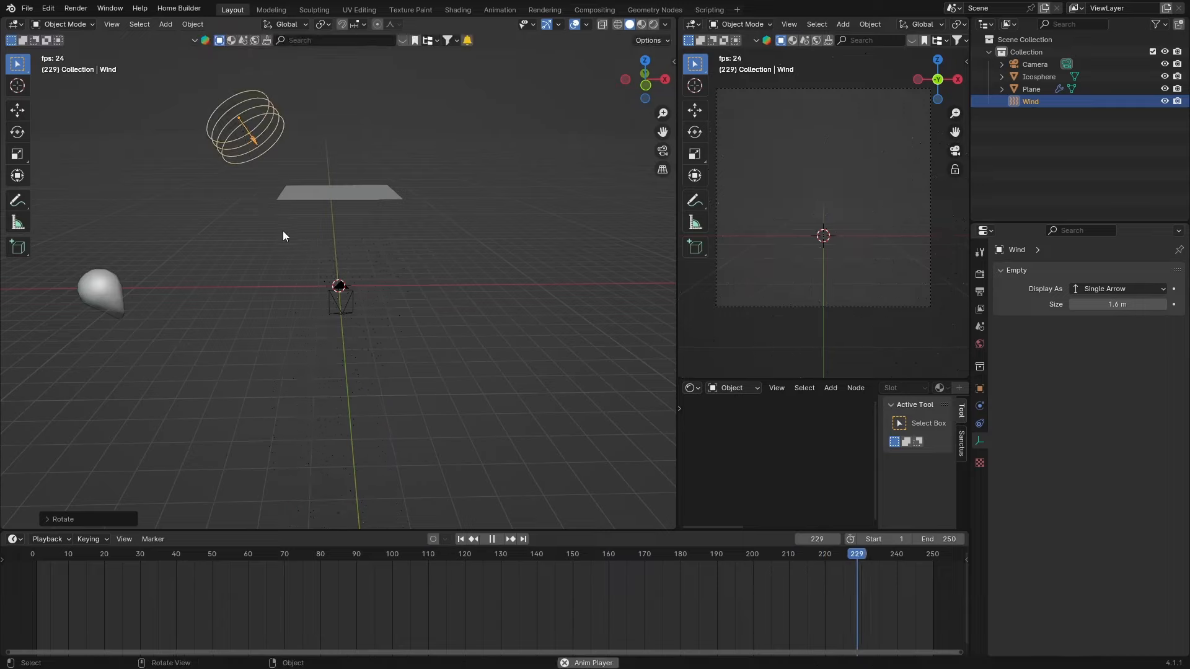
scroll(298, 236, "up", 5)
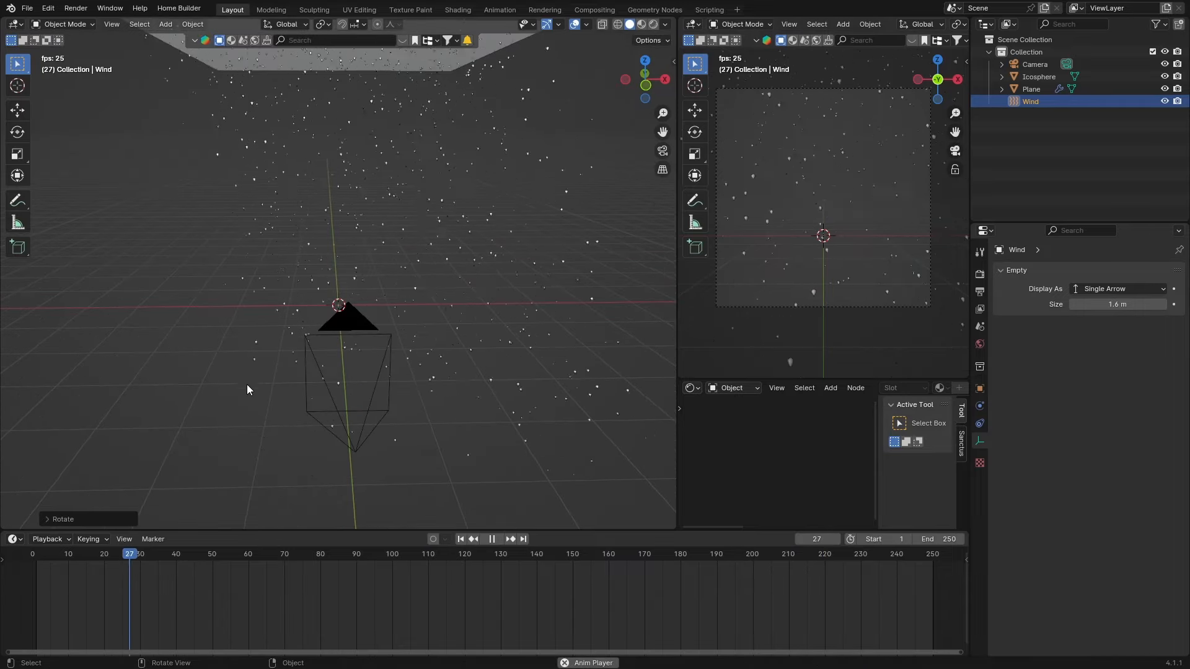
key("r")
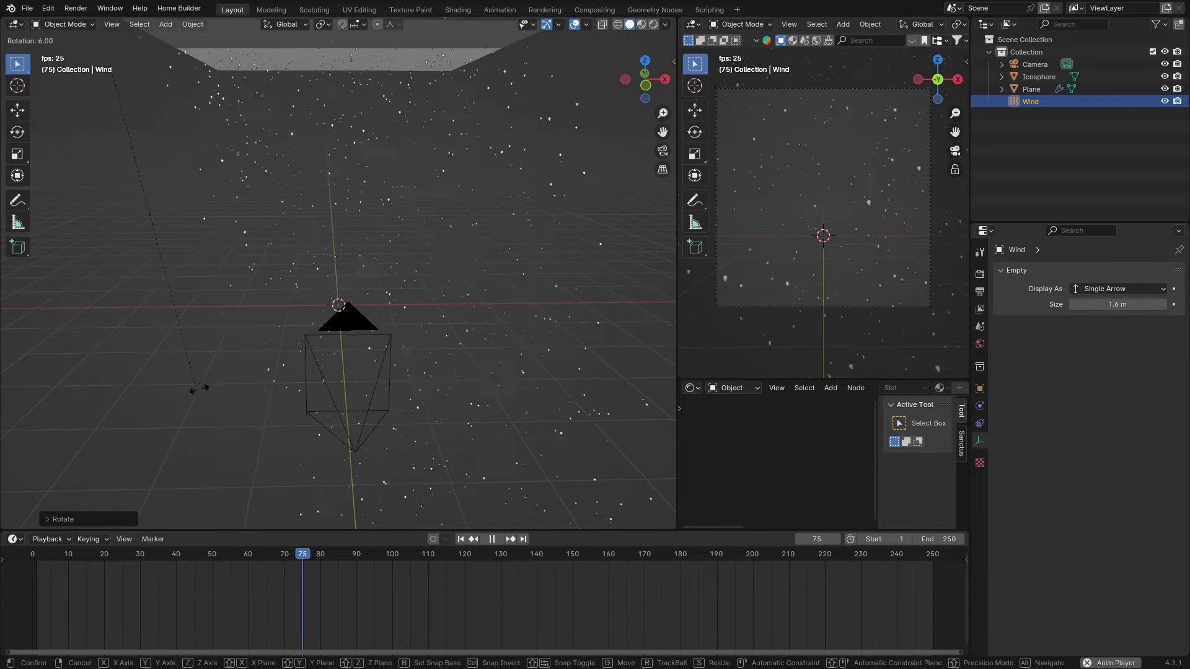
left_click(438, 310)
scroll(438, 310, "down", 5)
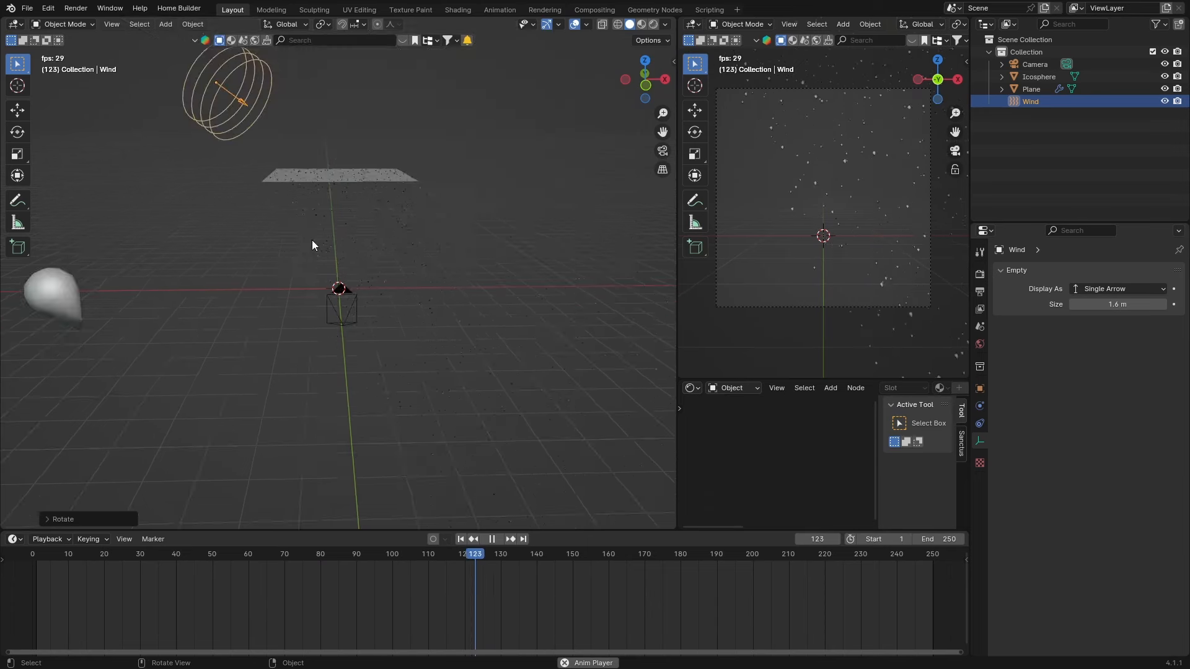
- Rotate the wind force field during playback so its arrow points more steeply down past the emitter plane
key("r")
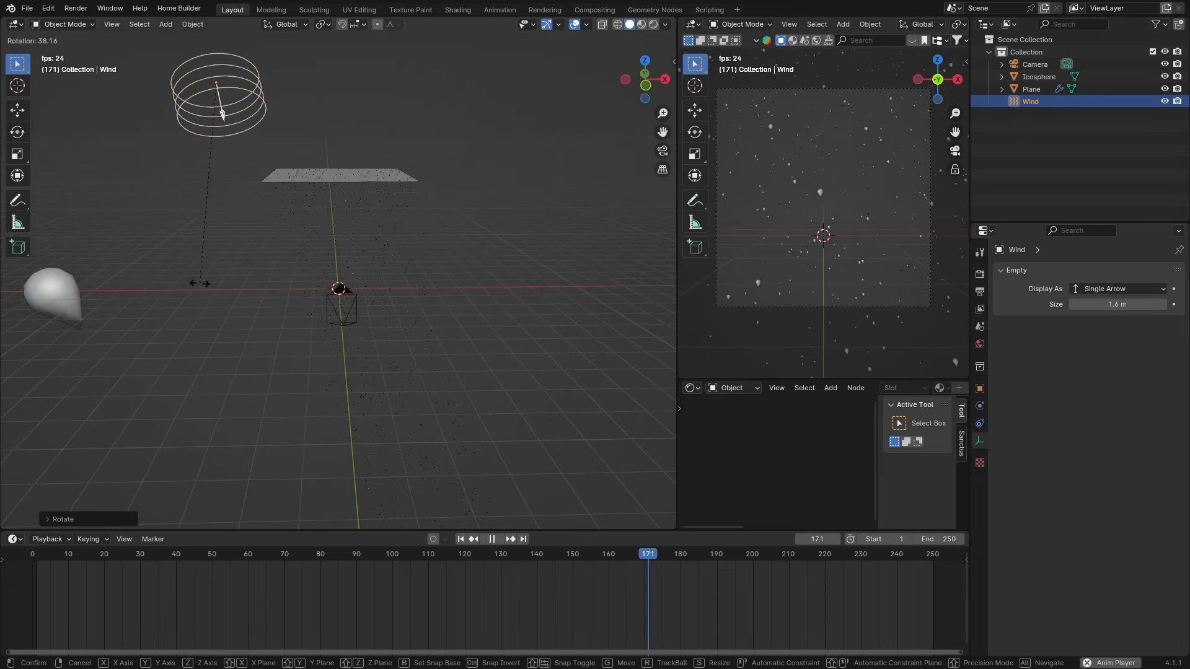
left_click(198, 284)
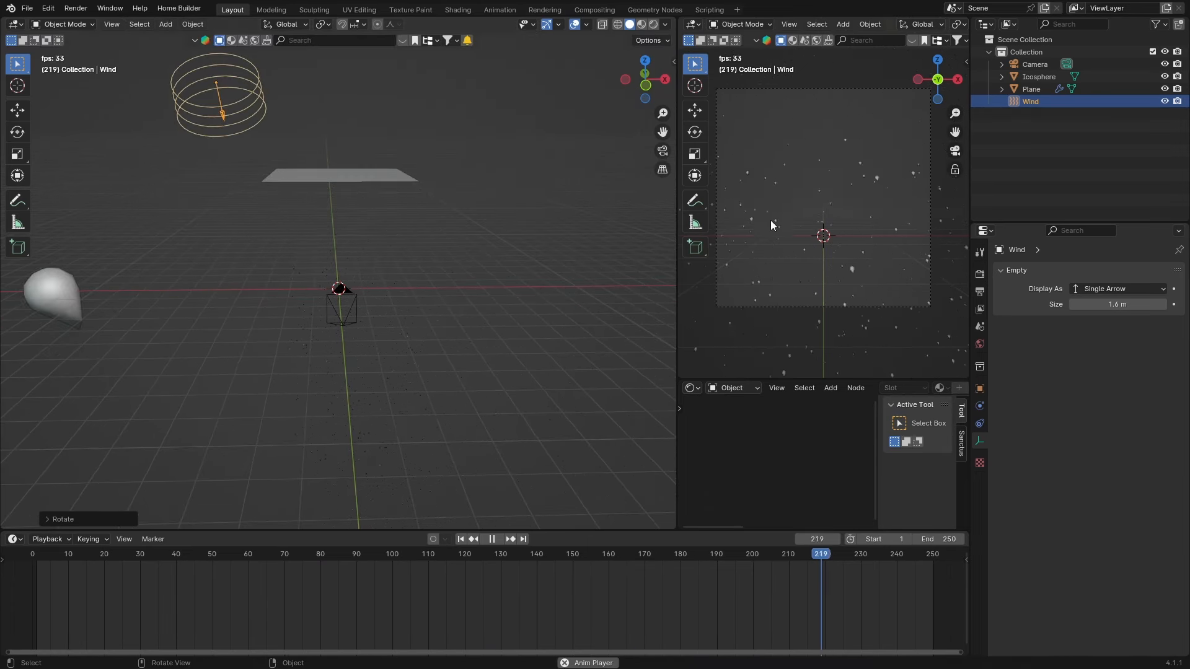
key("r")
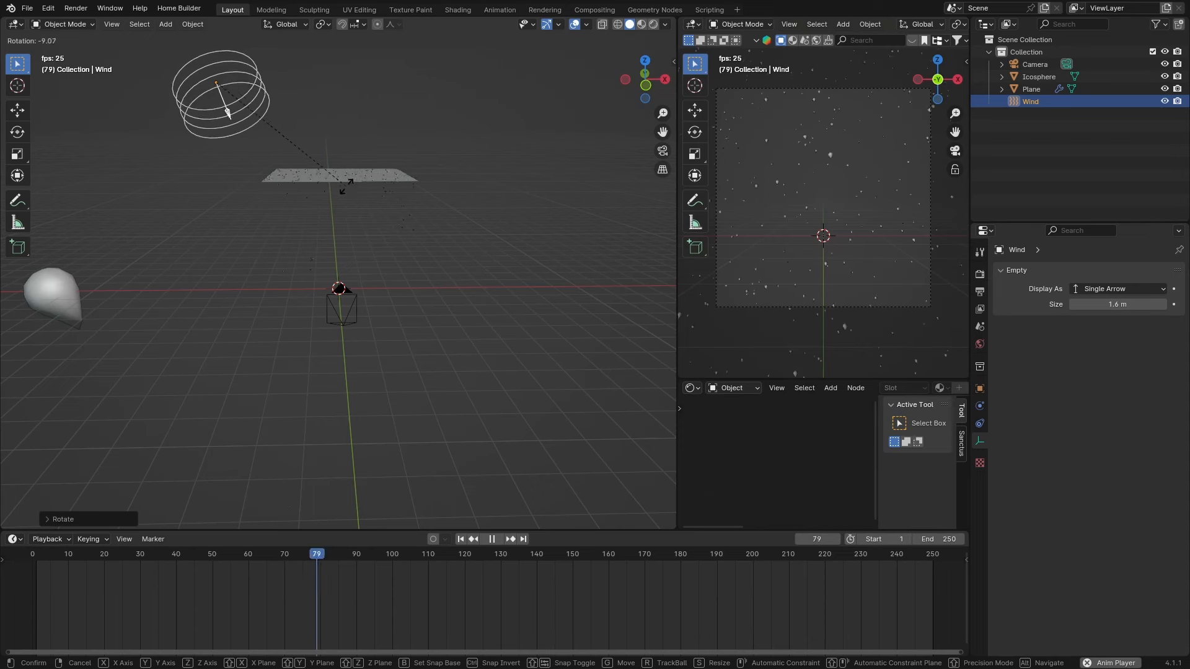
left_click(381, 168)
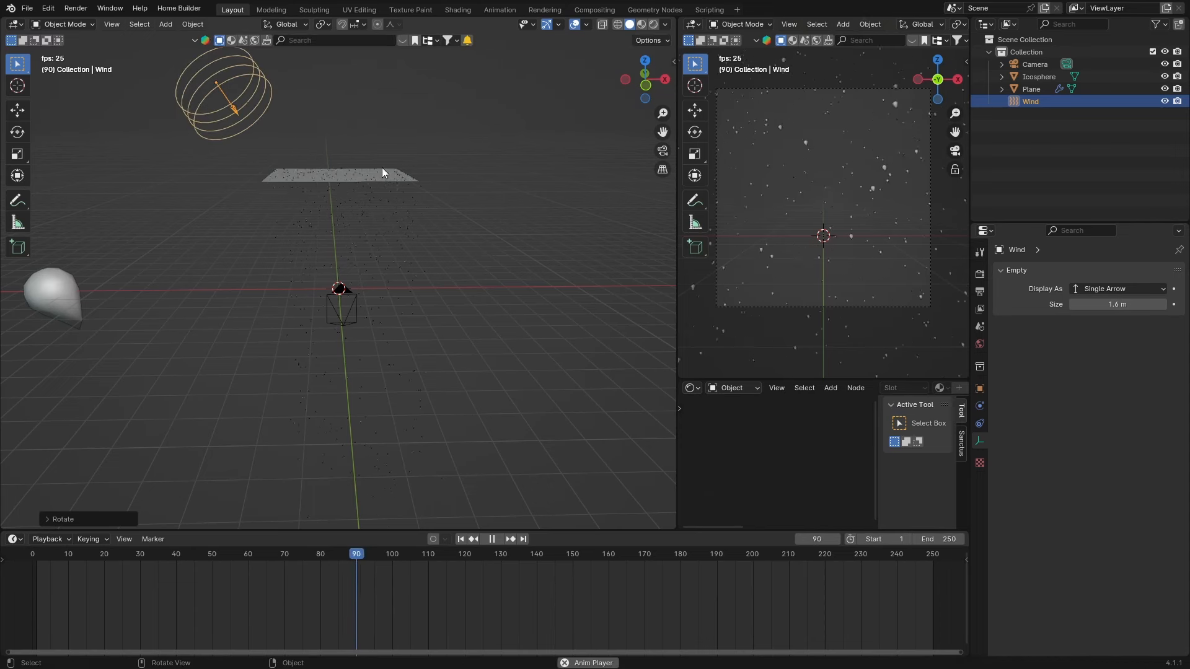
- Watch the plane's falling particles, reselect the wind force field, stop playback and rewind to frame 0
left_click(429, 301)
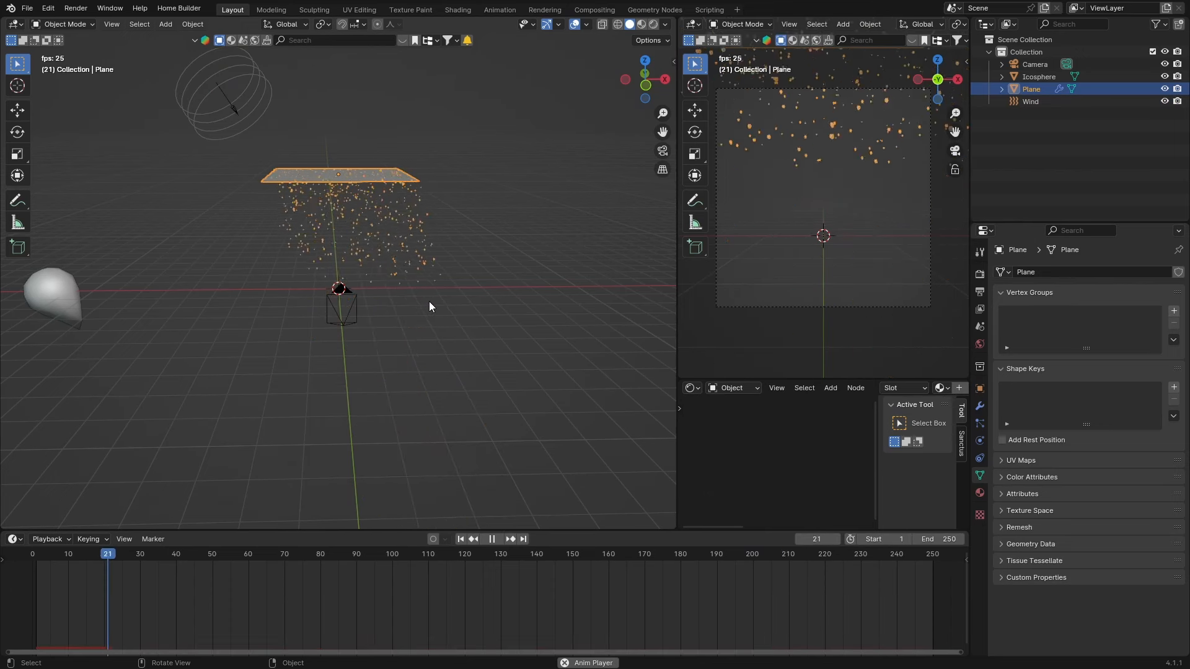
left_click(218, 114)
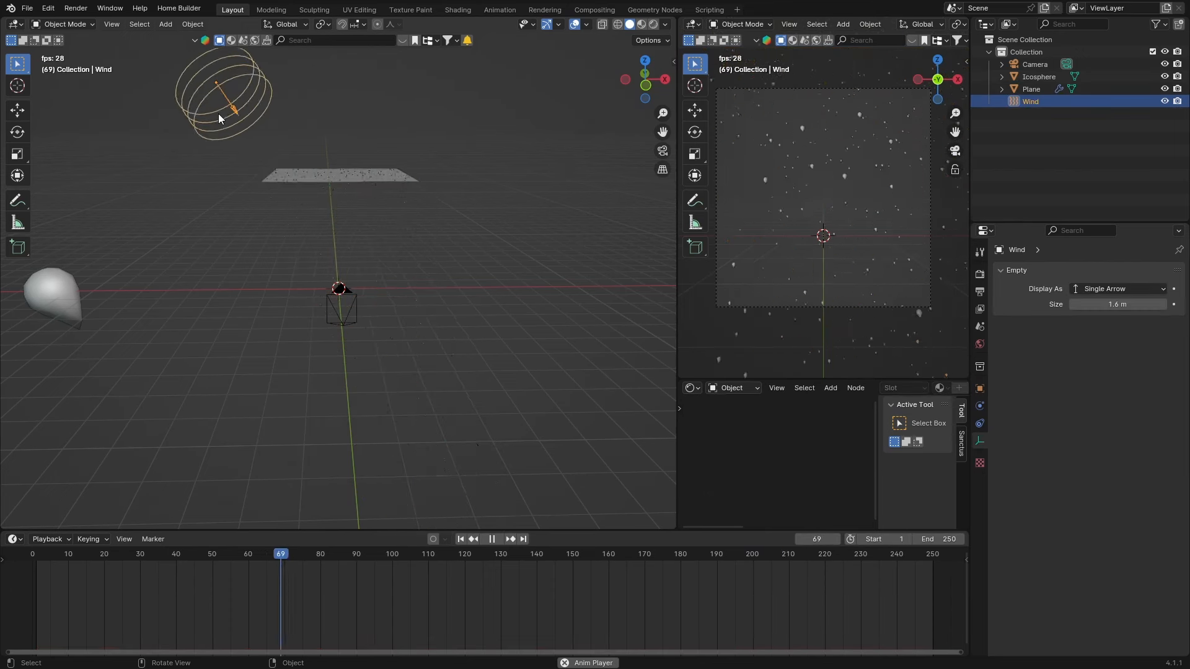
key("space")
left_click_drag(667, 553, 32, 553)
scroll(322, 278, "down", 8)
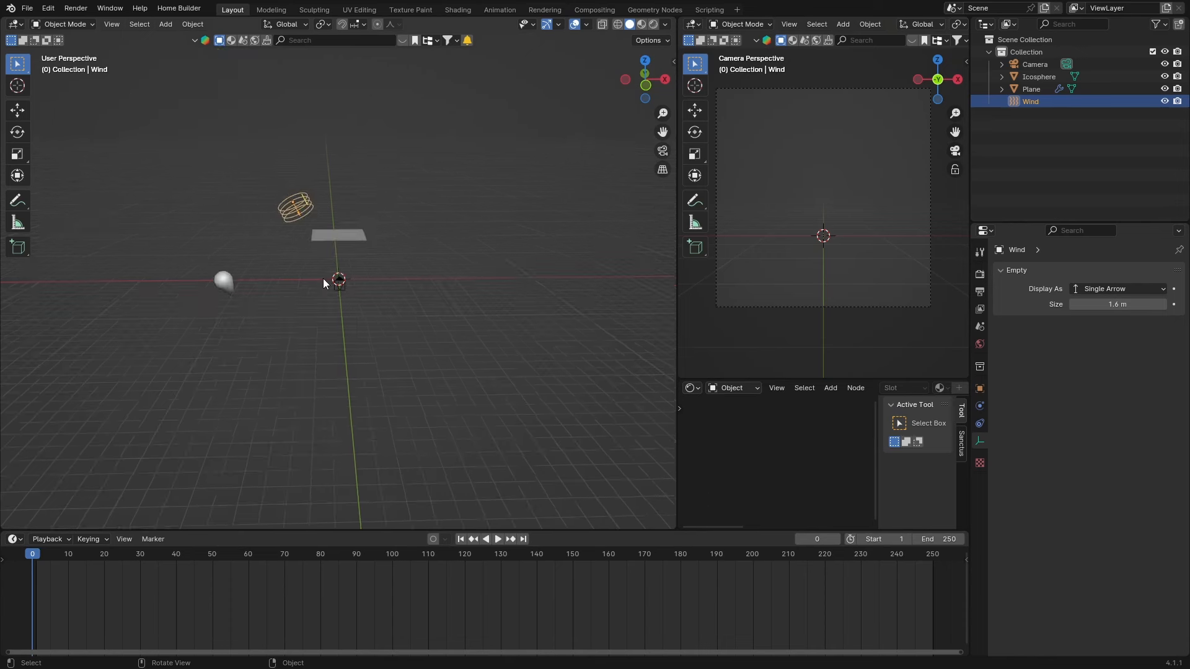
scroll(322, 277, "up", 6)
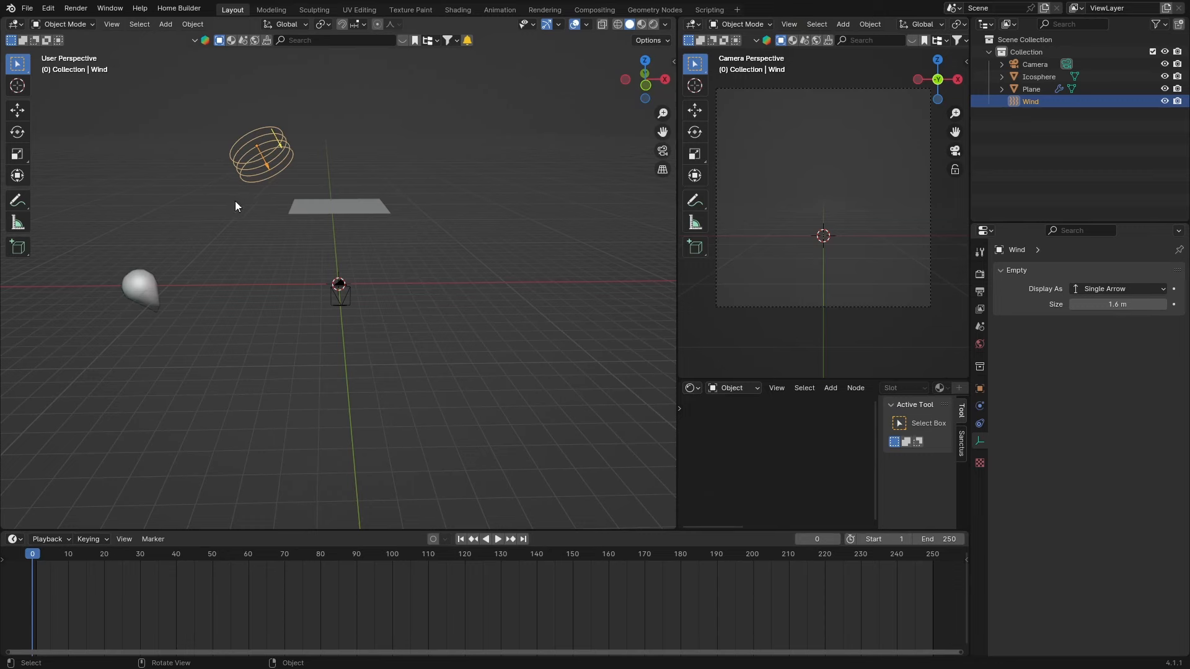
- Show the main viewport through the camera, play the rain animation and pause it at frame 113
left_click(662, 151)
key("Home")
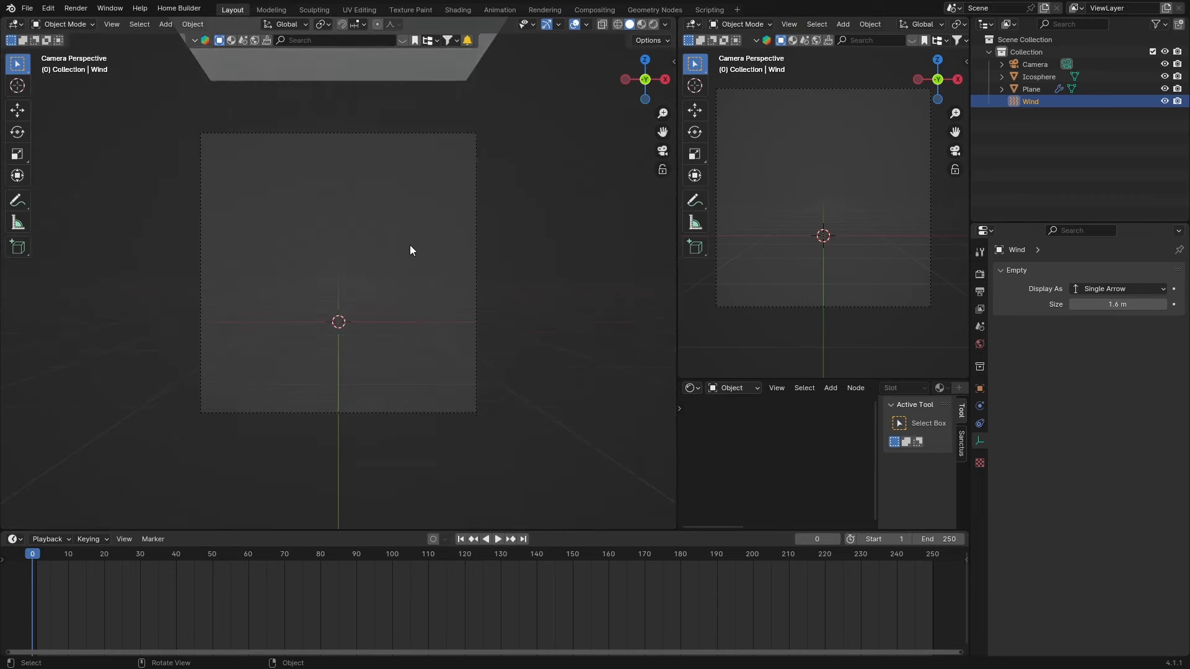
key("space")
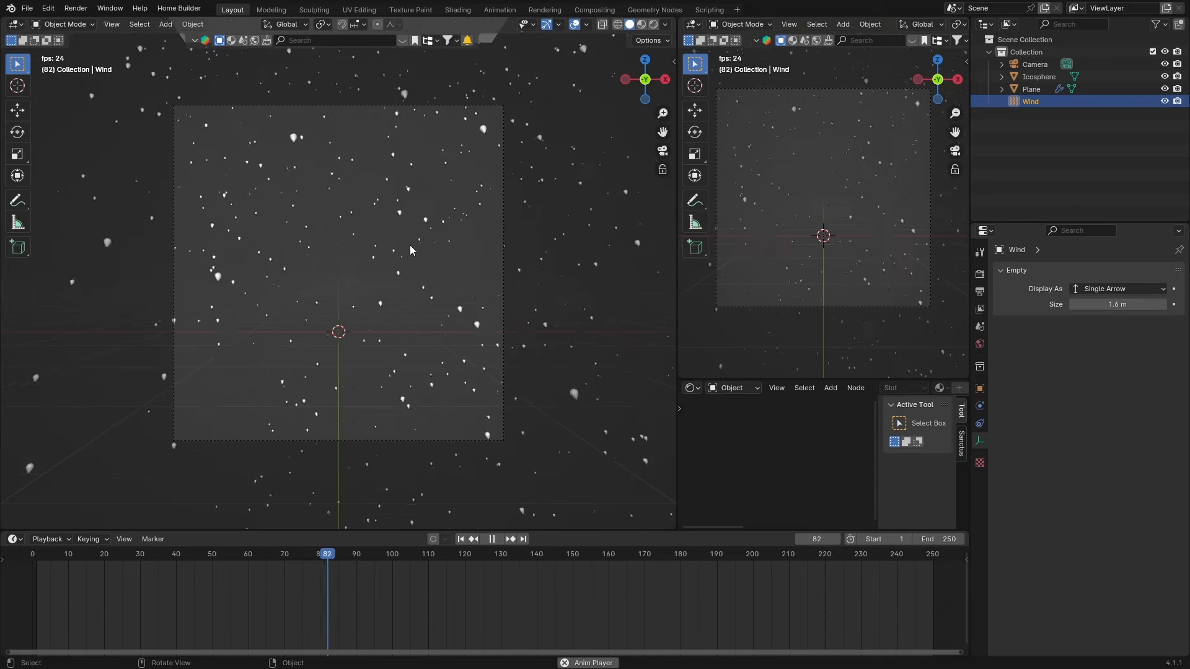
key("space")
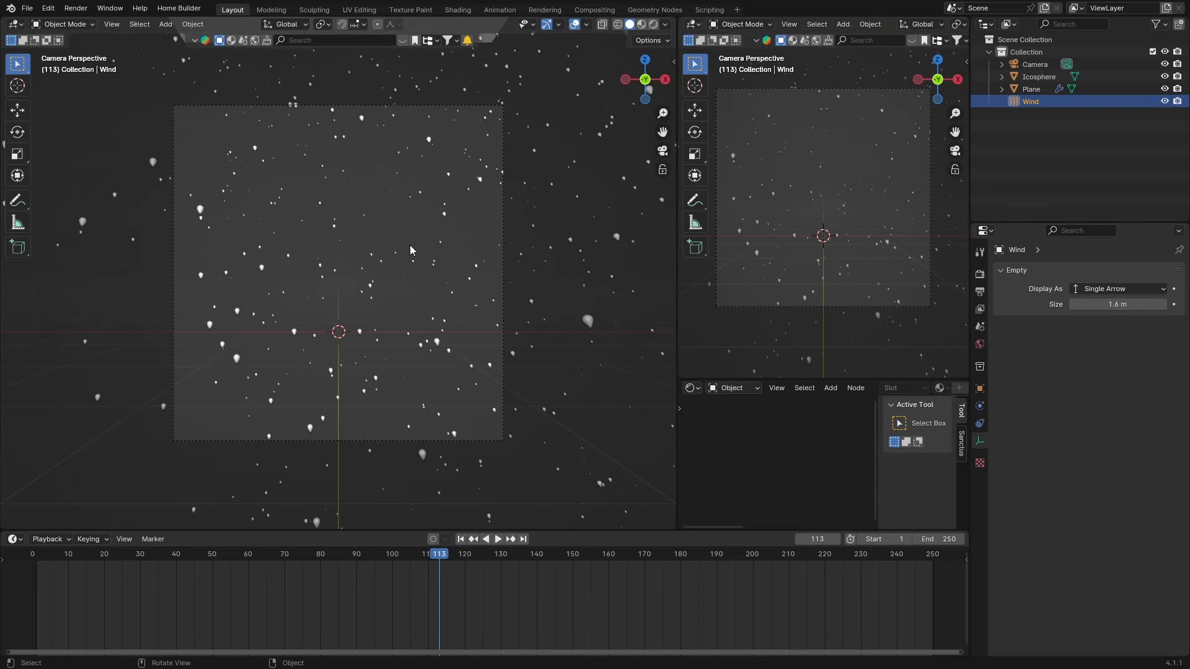